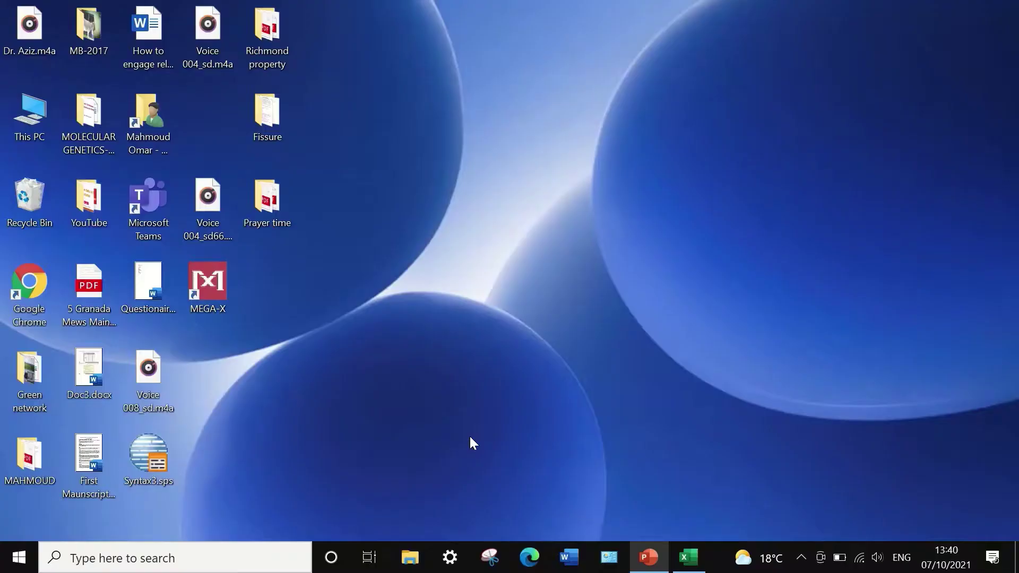
Restore the Reliability test.xlsx workbook from the taskbar and select cell Q1
click(688, 556)
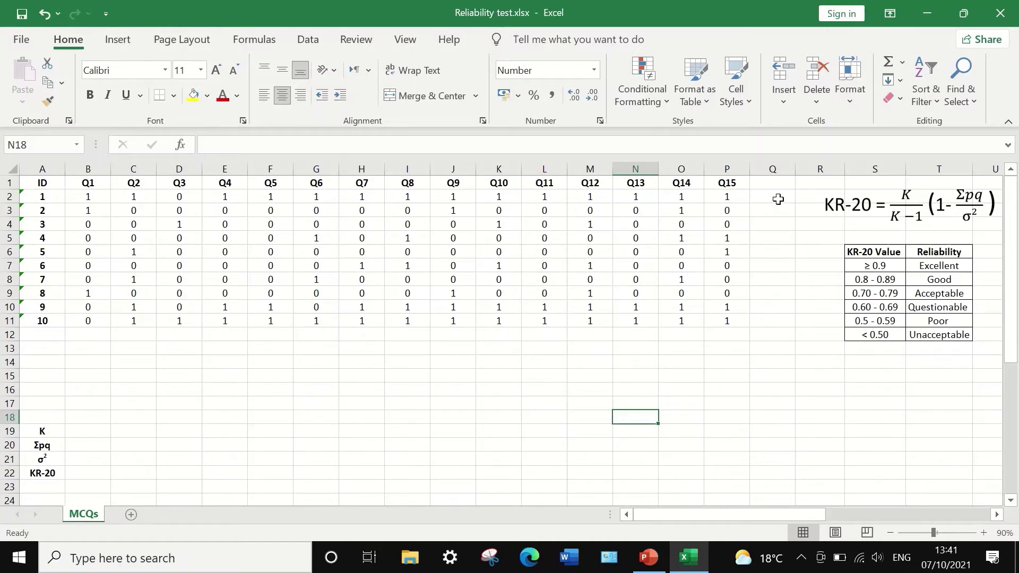
click(772, 184)
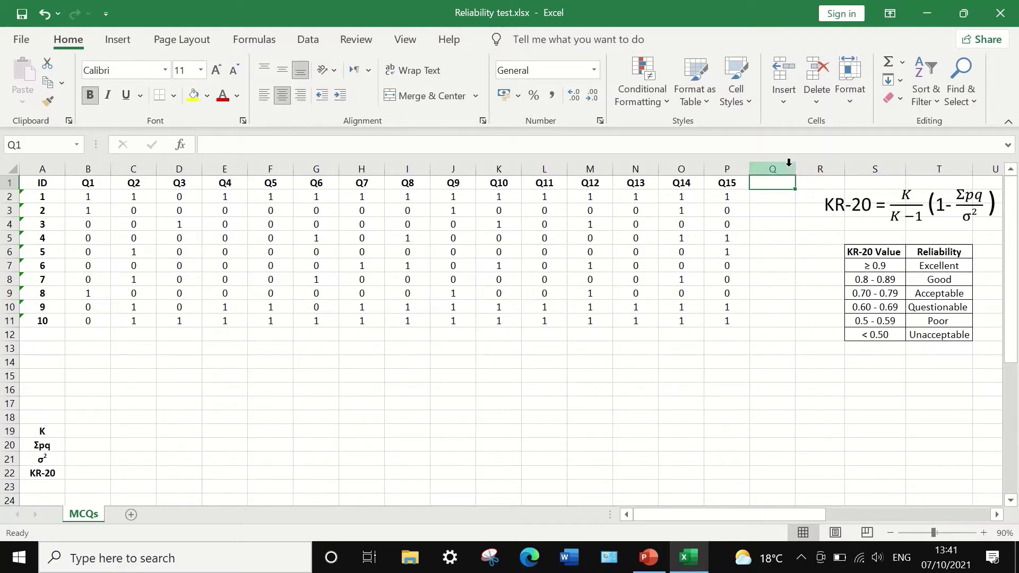
Head column Q 'Total Score' and fill Q2:Q11 with each student's =SUM(B2:P2) total
text(Tota)
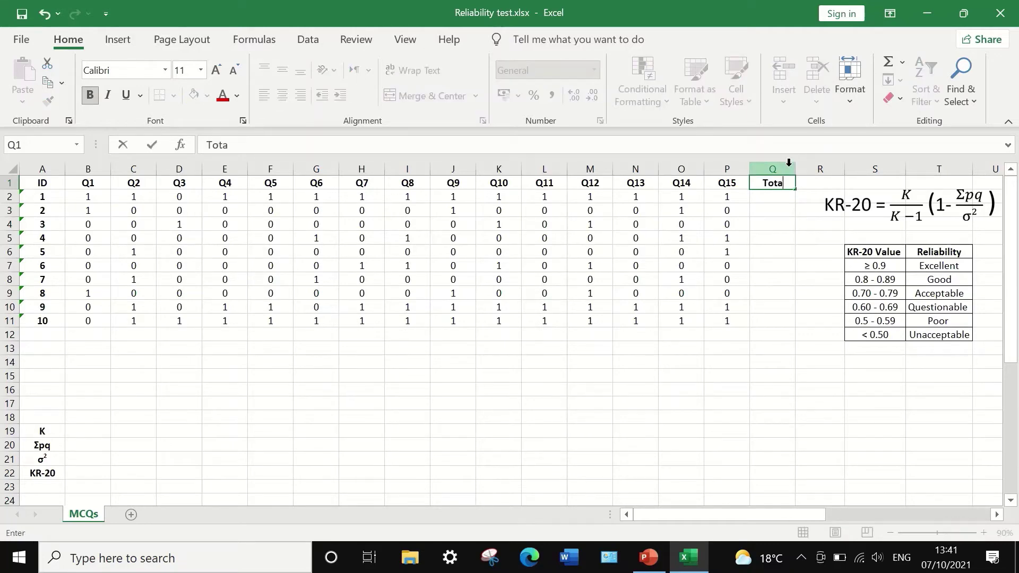
text(l Score)
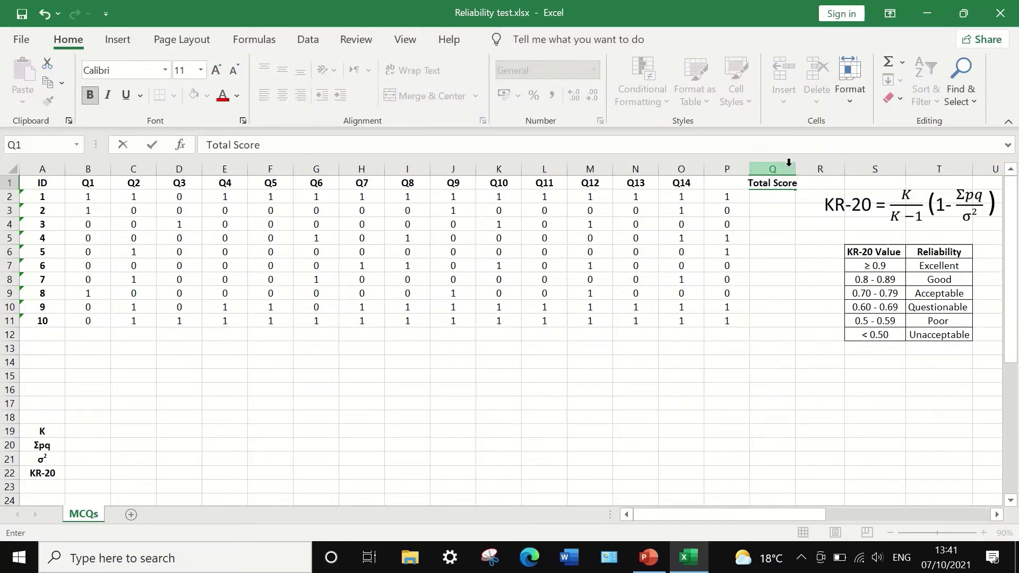
click(770, 199)
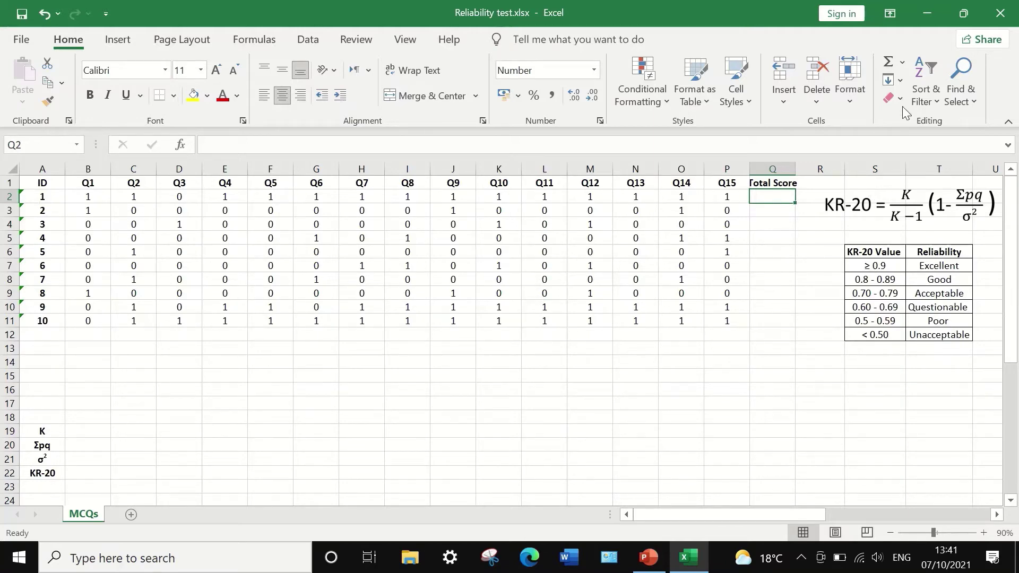
click(901, 62)
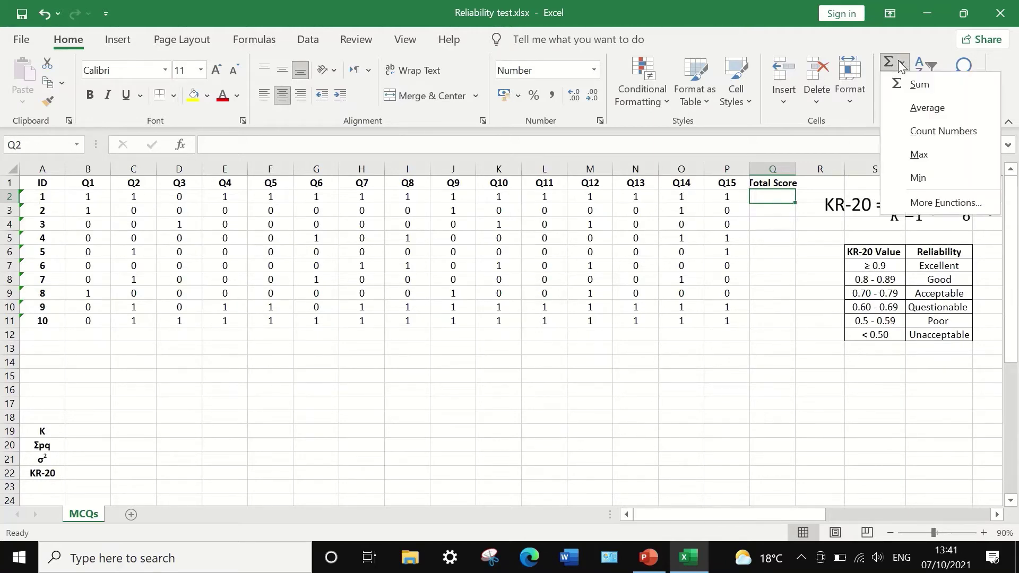
click(919, 85)
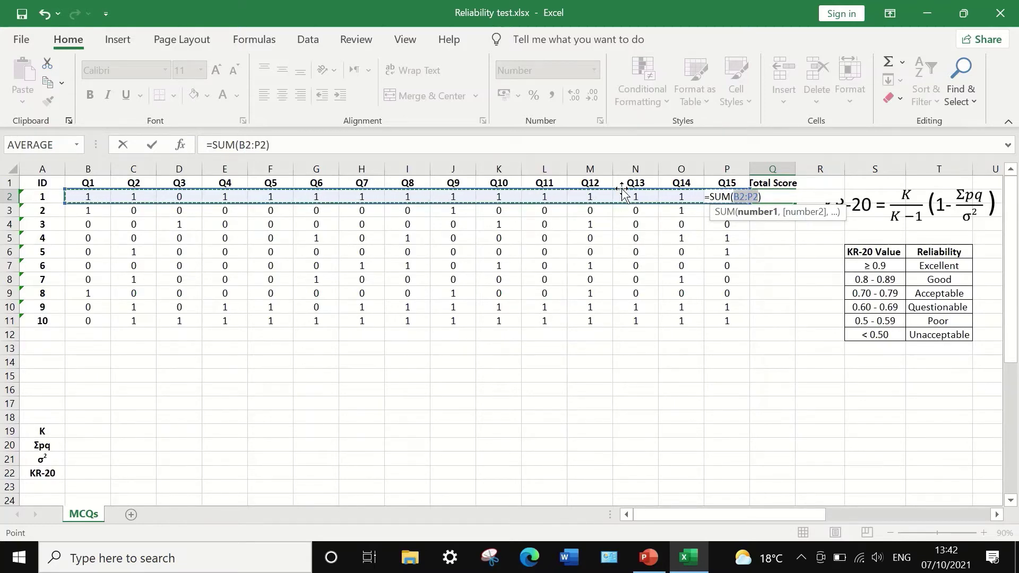
key(Return)
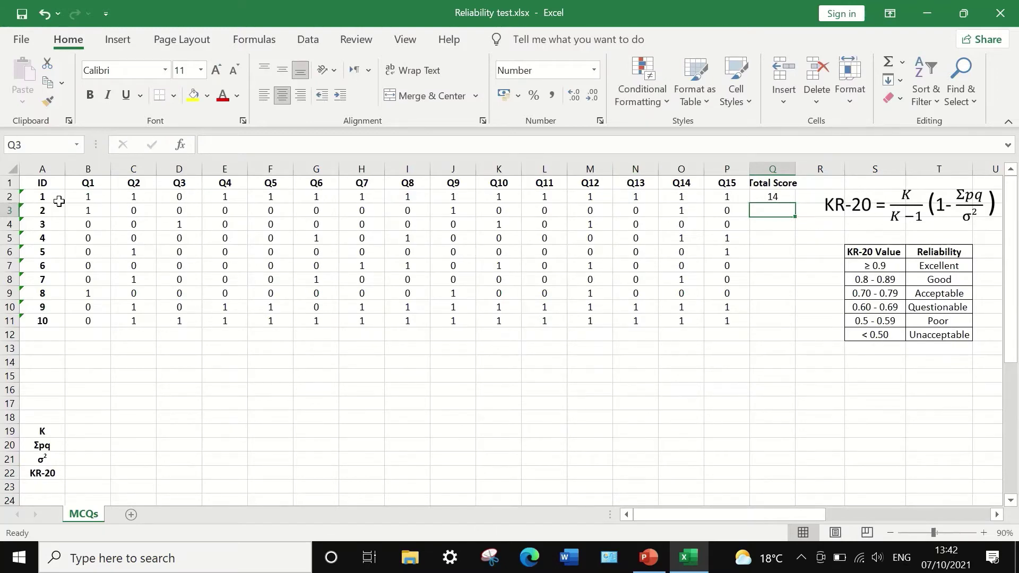
click(771, 196)
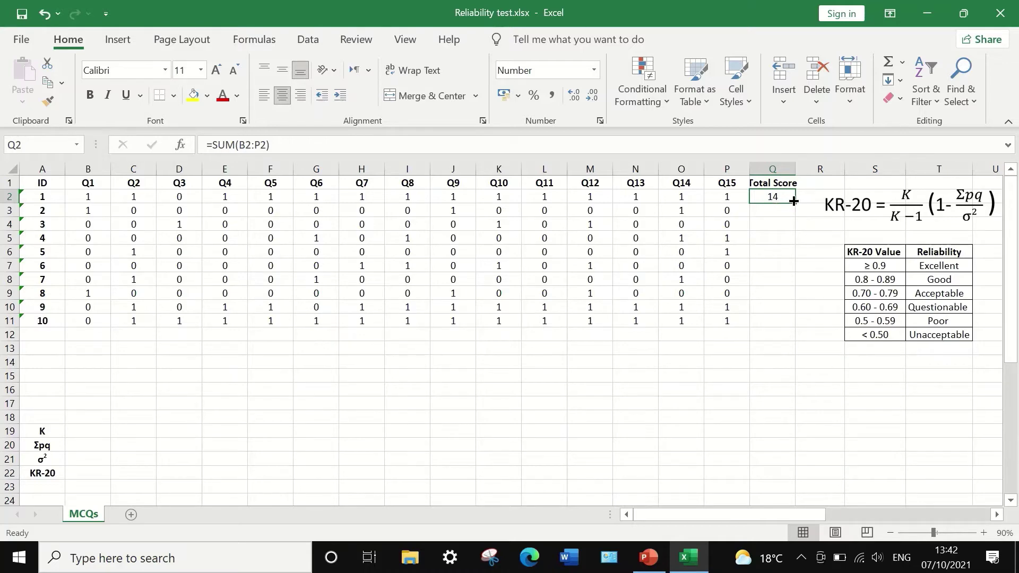
drag(794, 202, 798, 328)
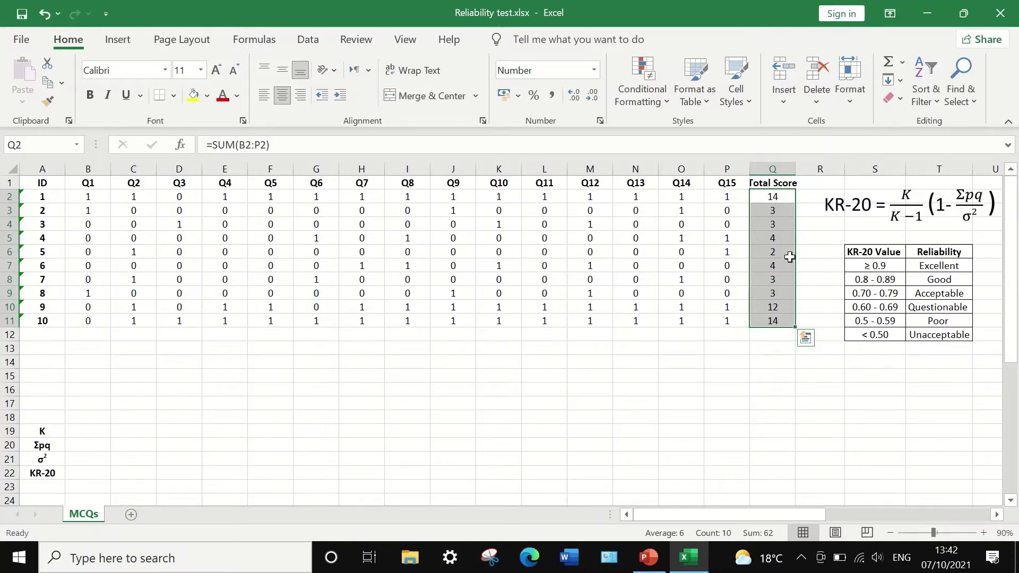
click(776, 345)
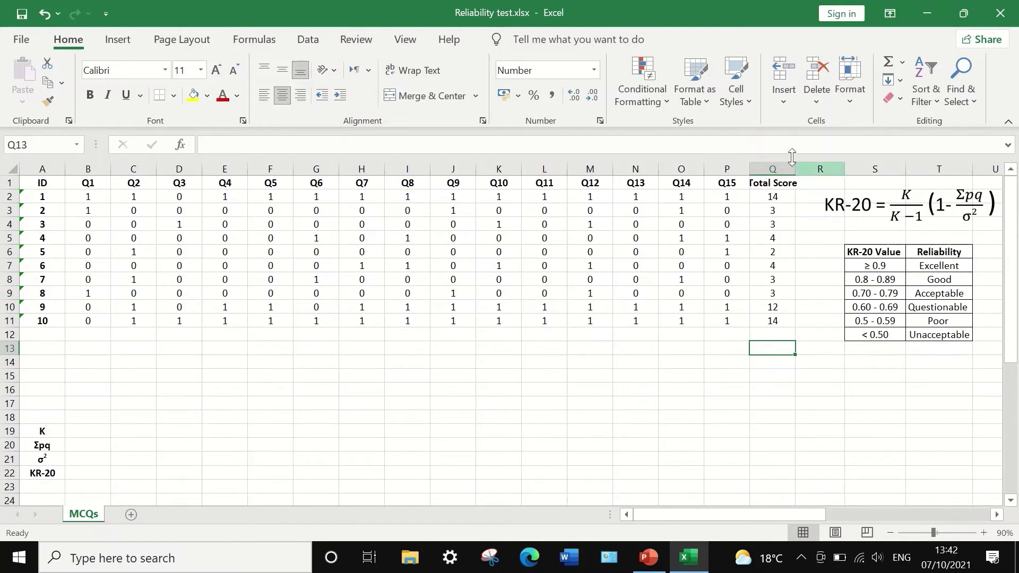
Enter =VAR.P(Q2:Q11) in Q12, giving the total-score variance 22.36
click(774, 335)
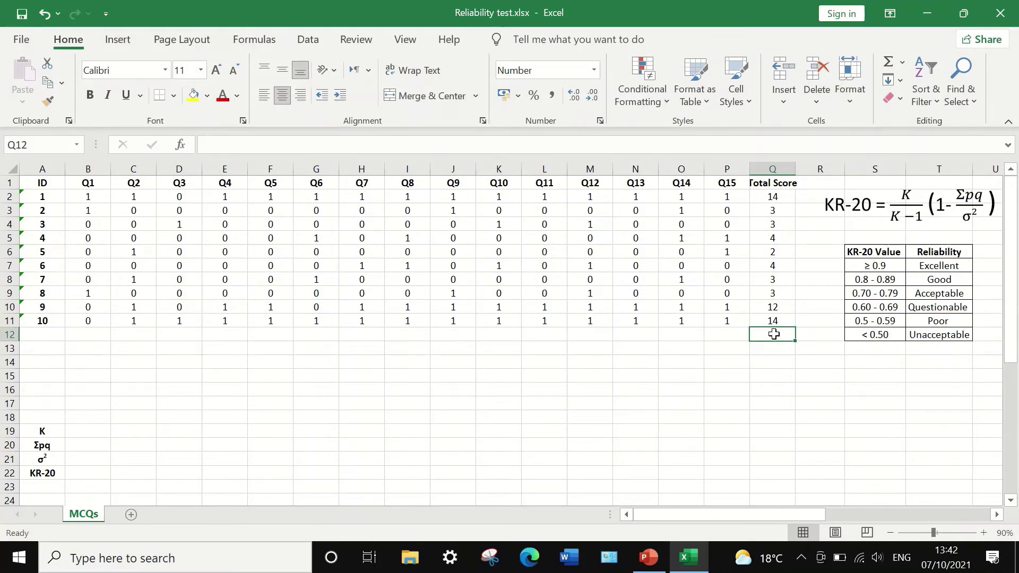
text(=)
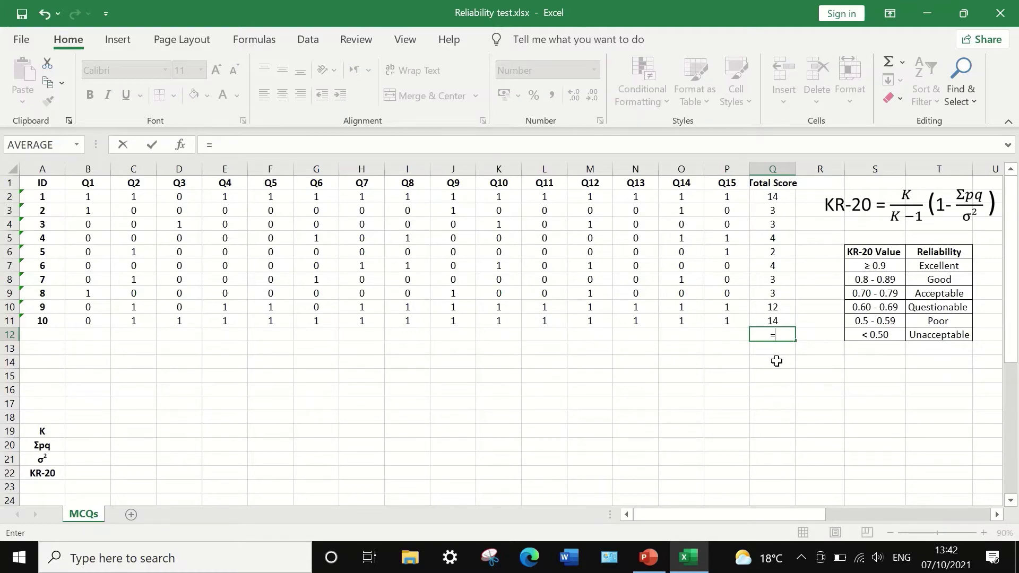
text(var)
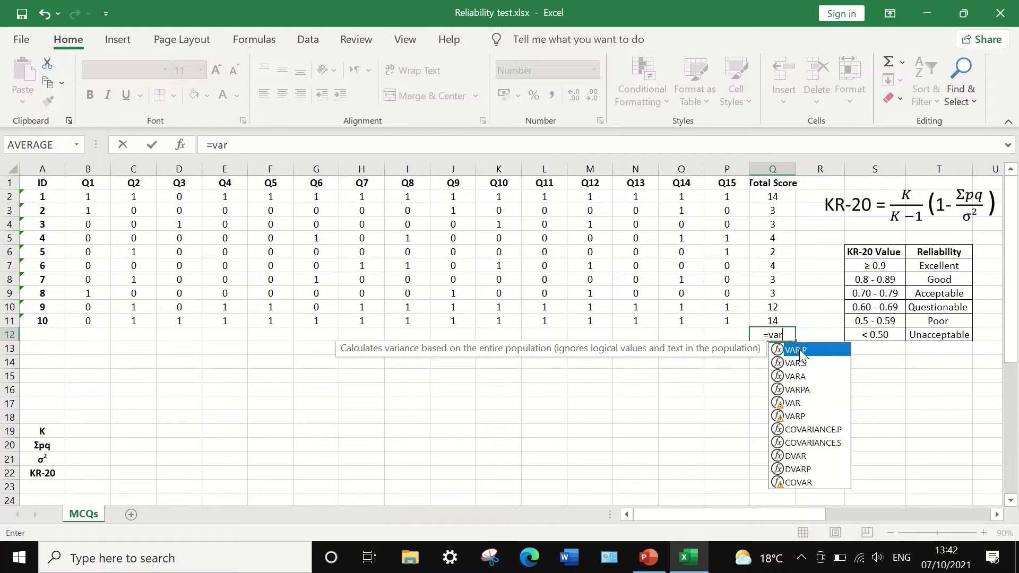
double_click(800, 351)
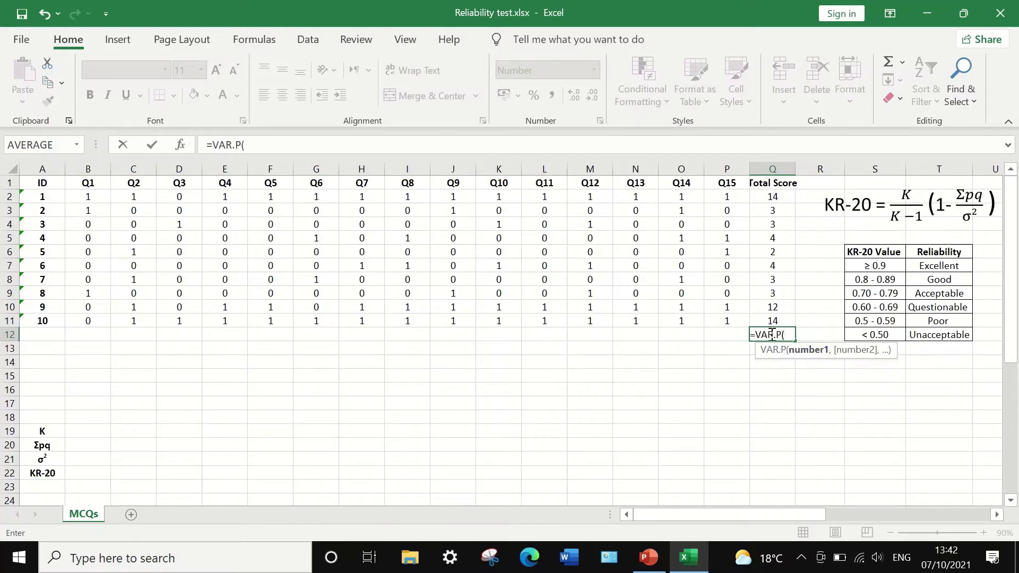
drag(758, 322, 755, 194)
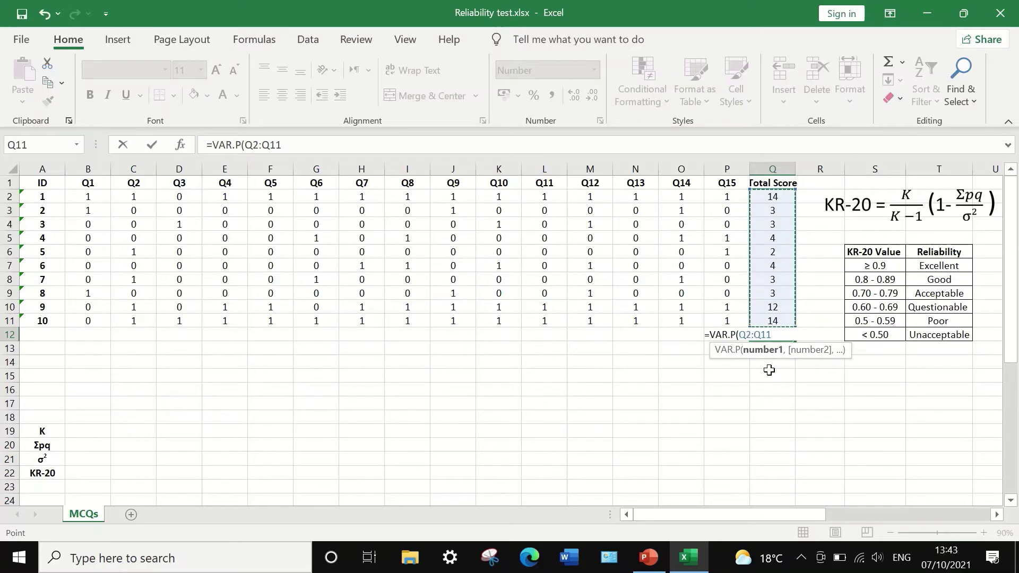
key(Return)
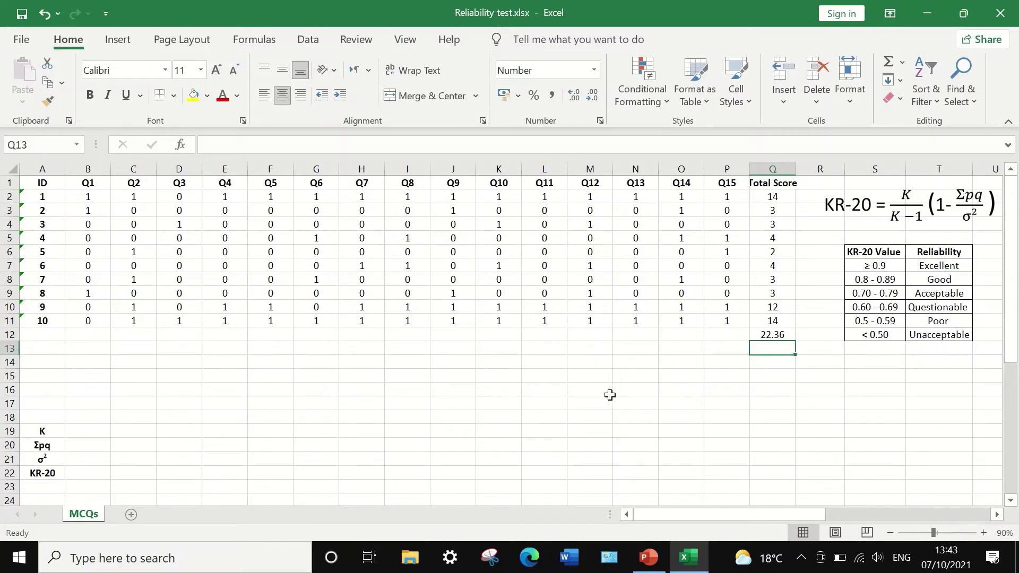
Label row 14 'p' and fill B14:P14 with each question's =AVERAGE(B2:B11) value
click(42, 364)
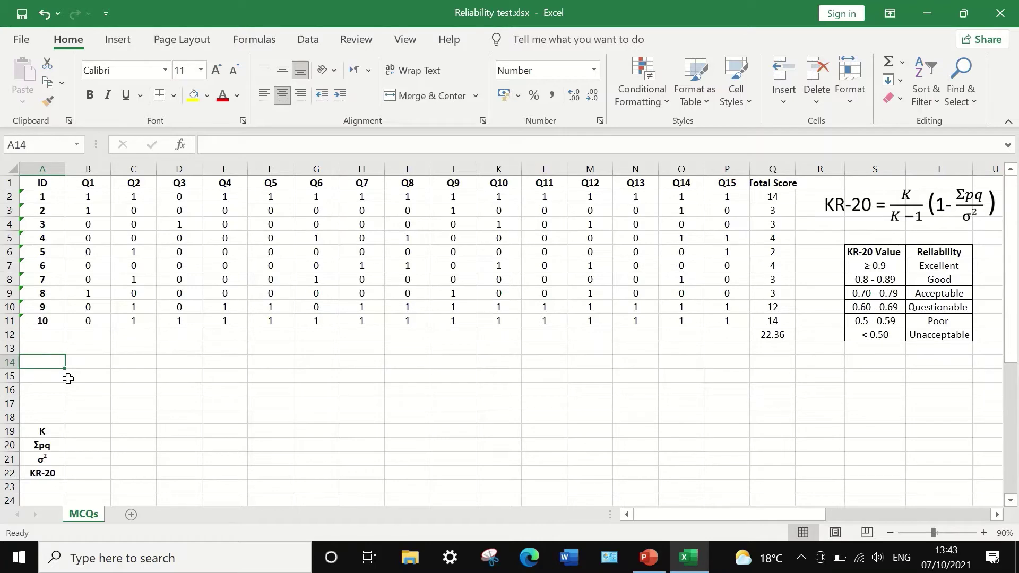
text(p)
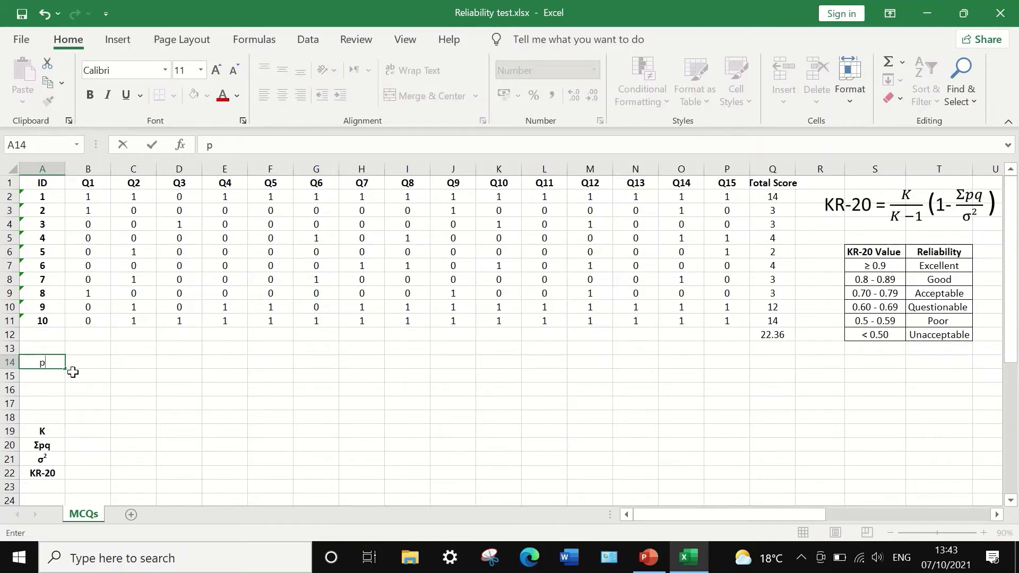
click(93, 363)
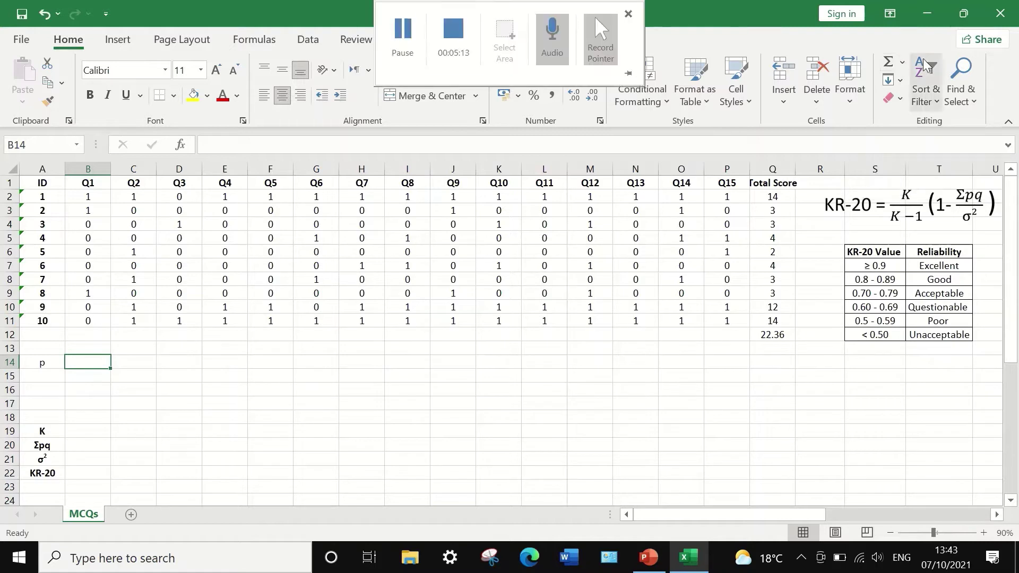
click(902, 65)
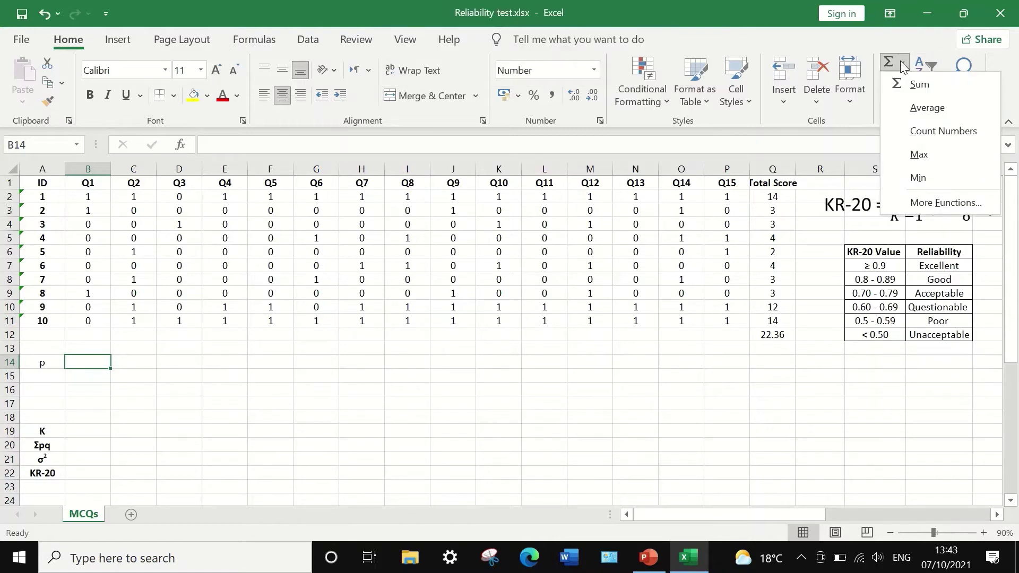
click(906, 111)
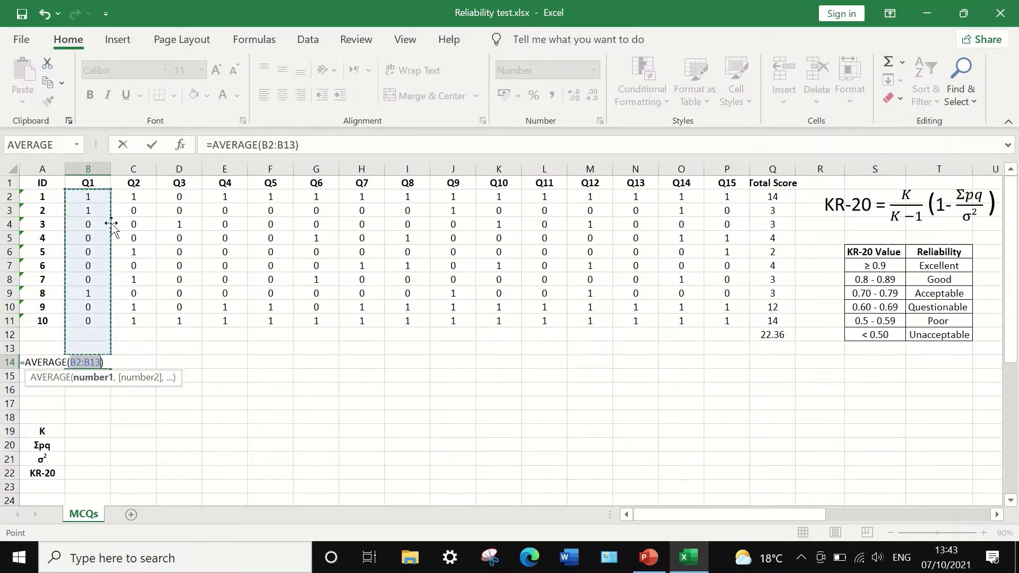
click(88, 199)
drag(88, 200, 83, 322)
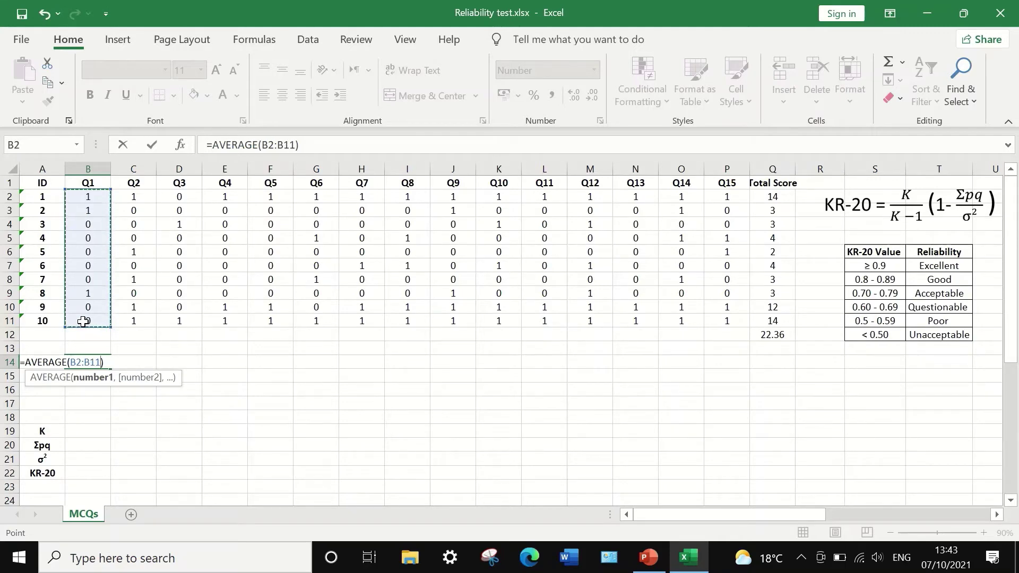
key(Return)
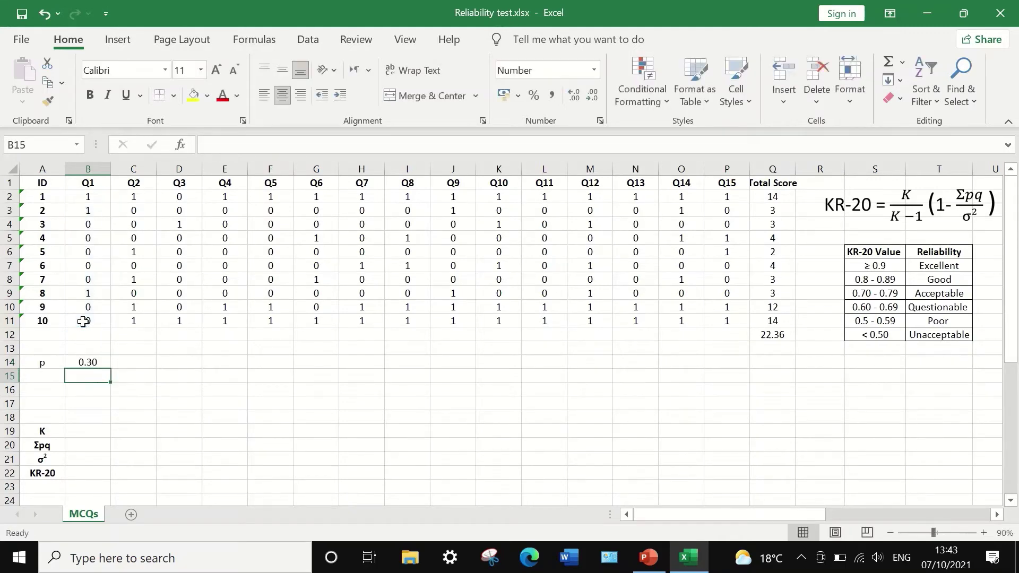
click(89, 362)
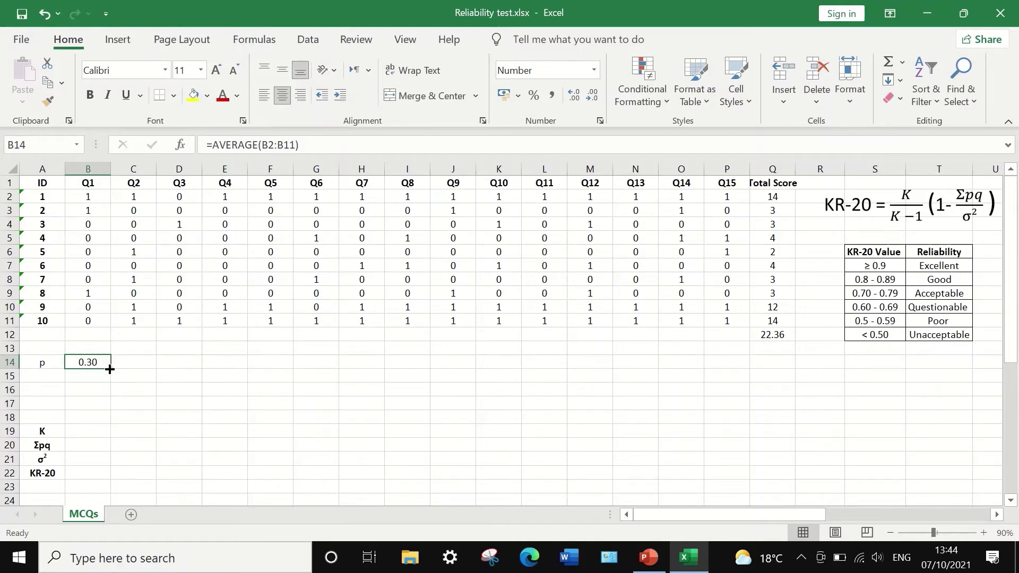
drag(110, 369, 737, 375)
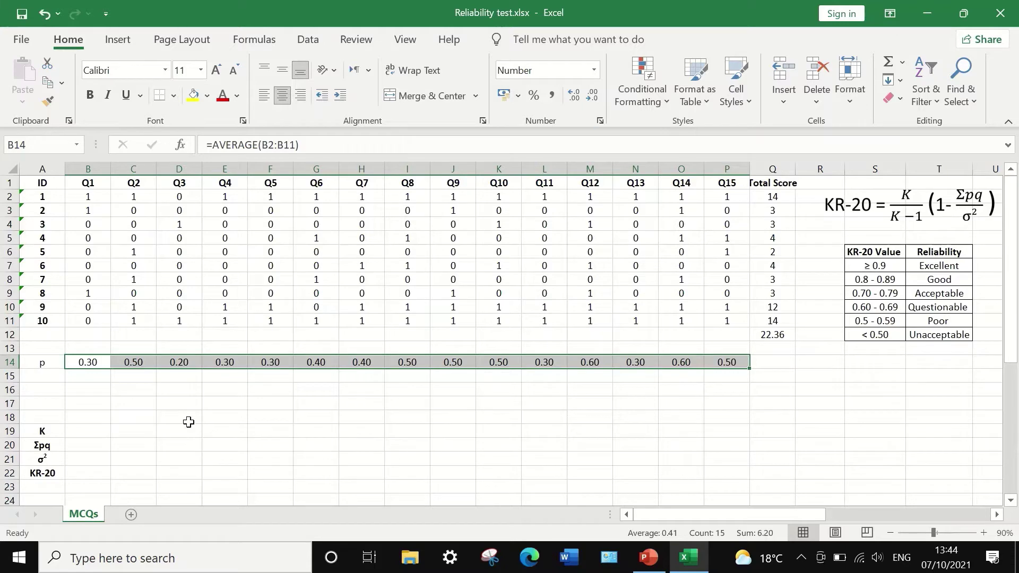
click(40, 377)
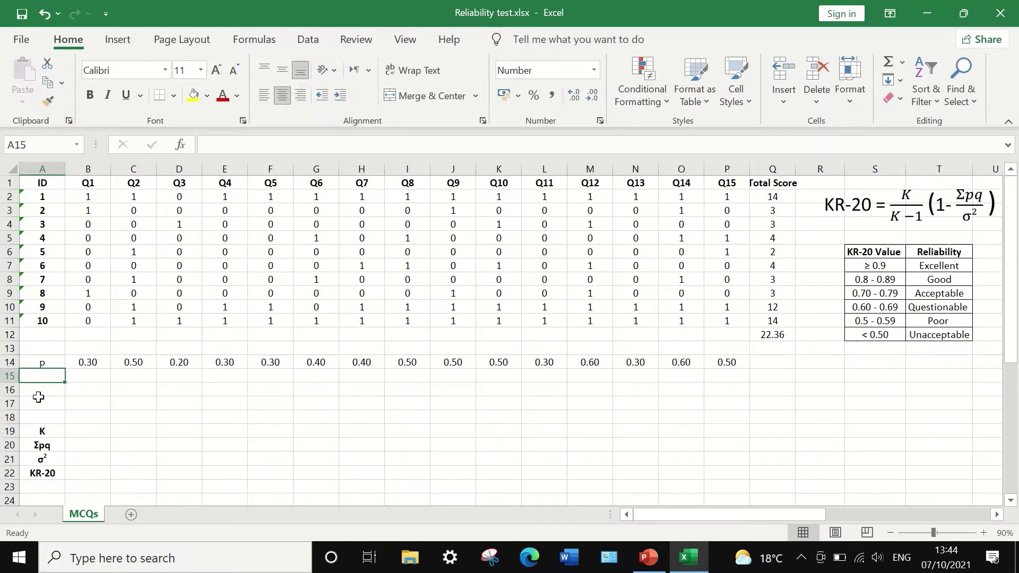
Label row 15 'q' and fill B15:P15 with =1-B14 for every question
text(q)
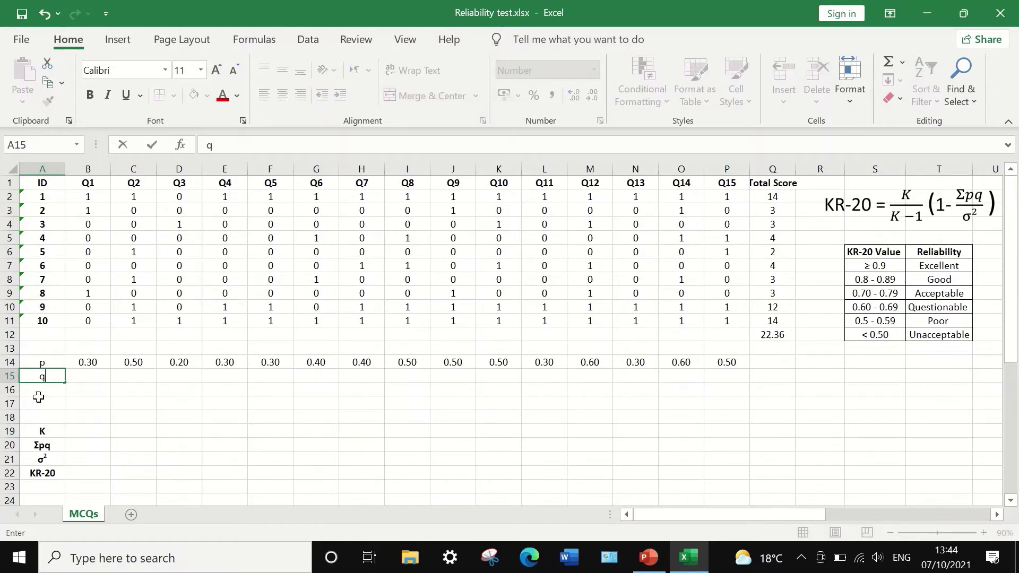
click(90, 377)
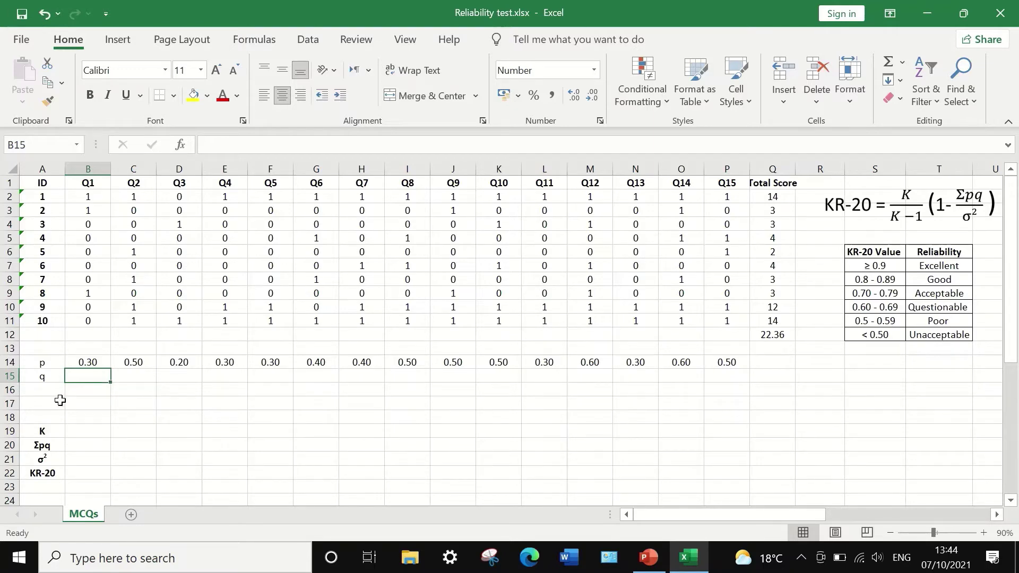
text(=1-)
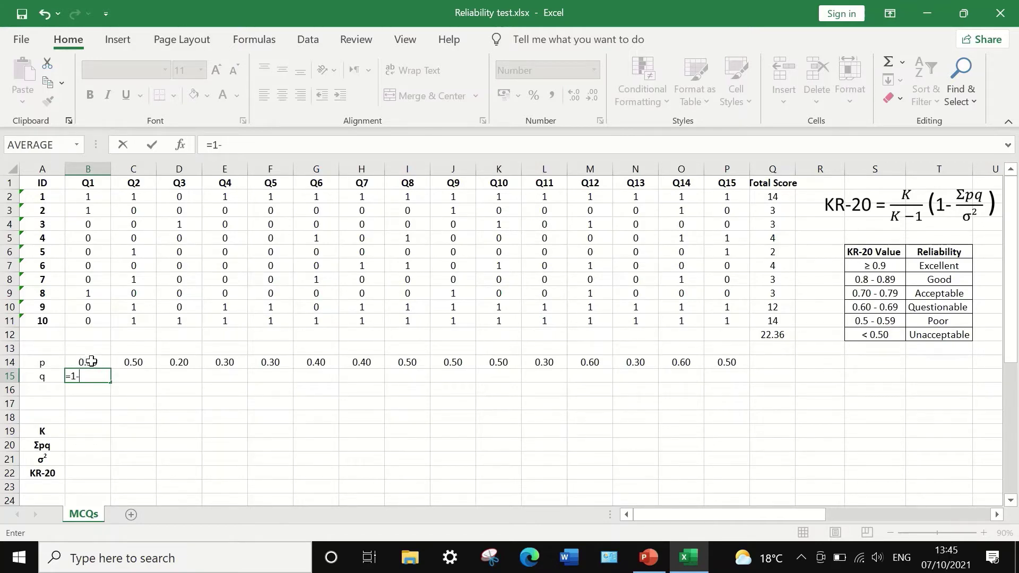
click(92, 361)
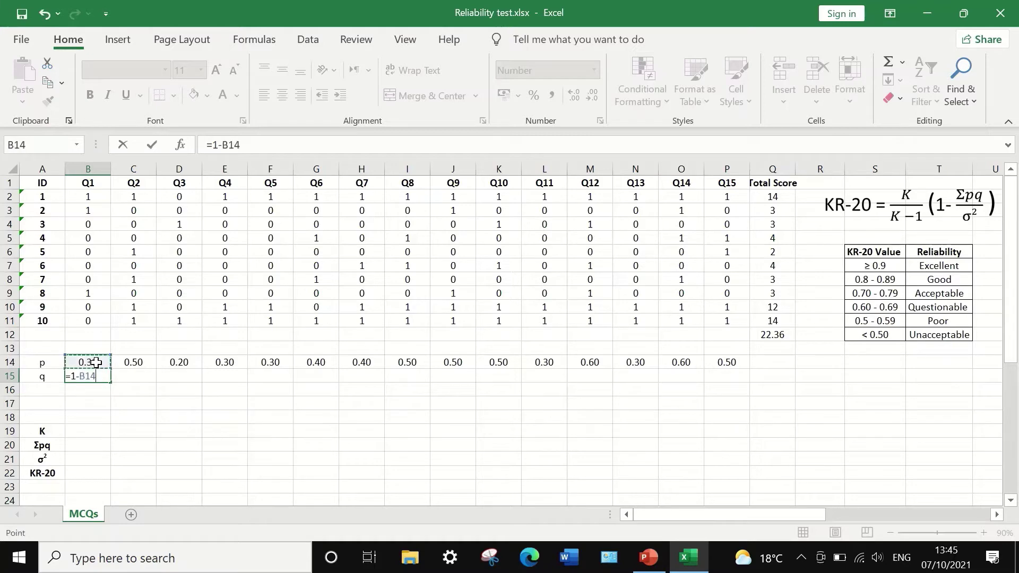
key(Return)
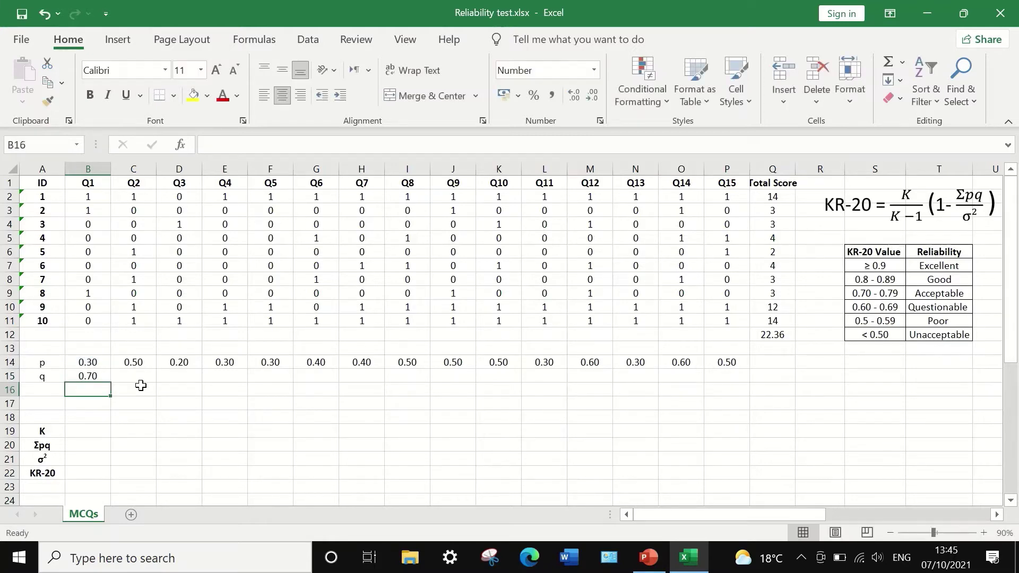
click(89, 376)
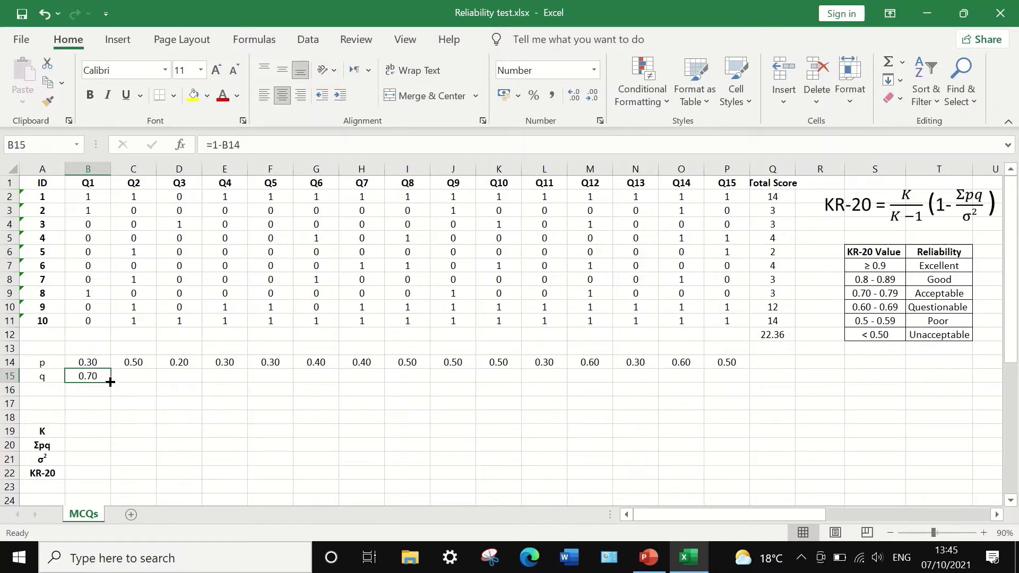
drag(110, 382, 110, 382)
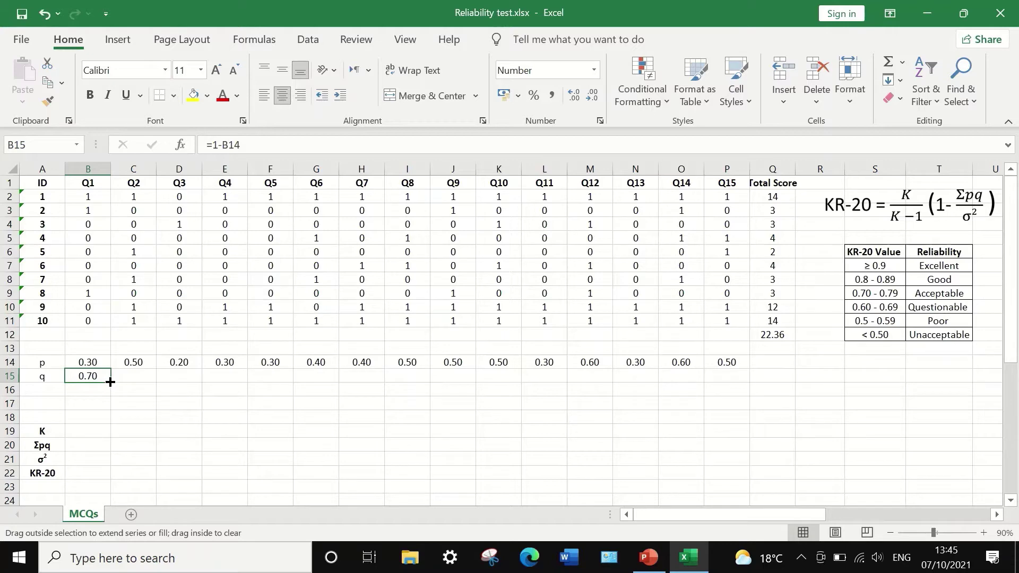
drag(110, 382, 728, 377)
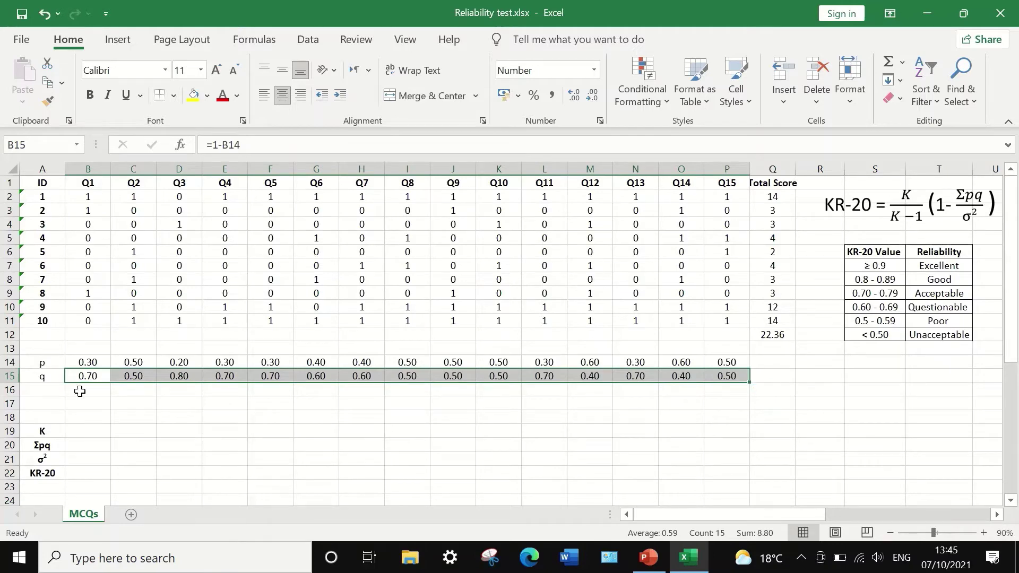
click(47, 392)
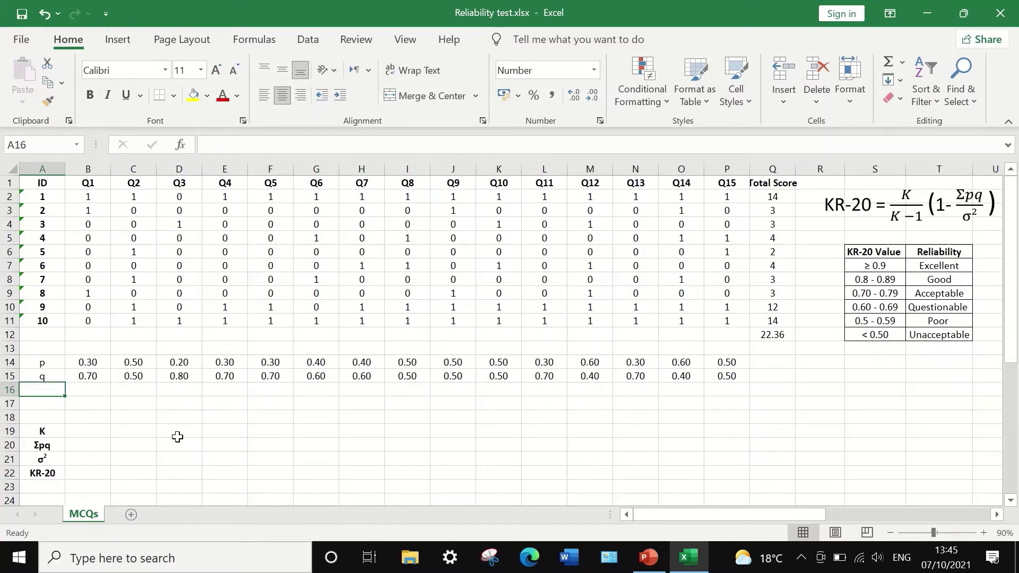
Label row 16 'pq' and fill B16:P16 with =B14*B15 for every question
text(pq)
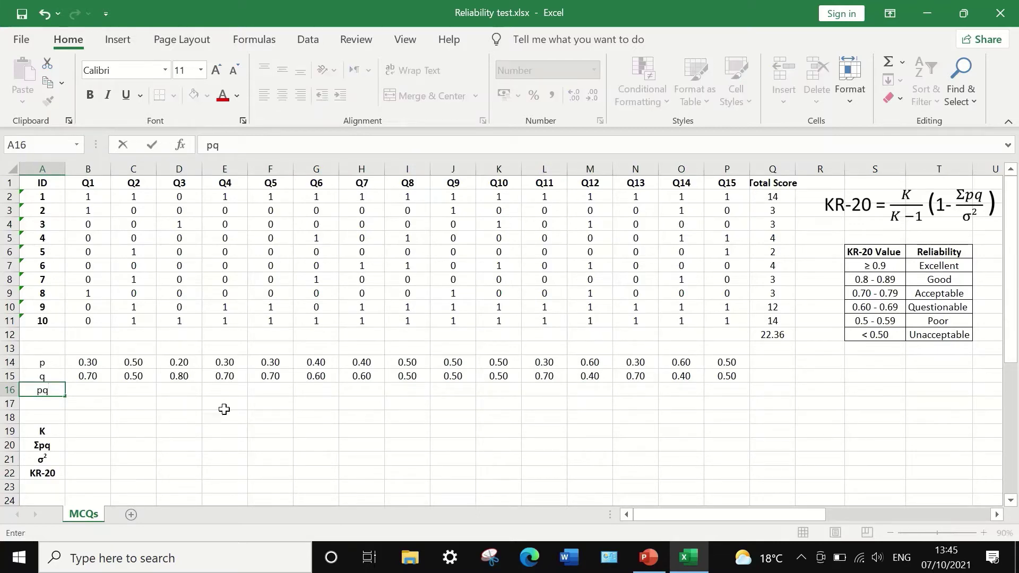
click(87, 392)
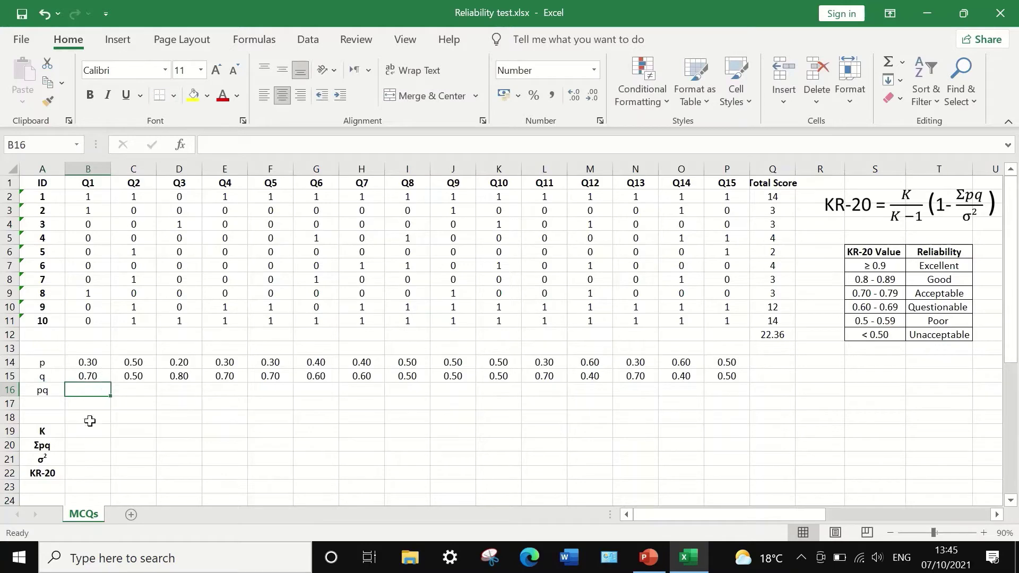
text(=)
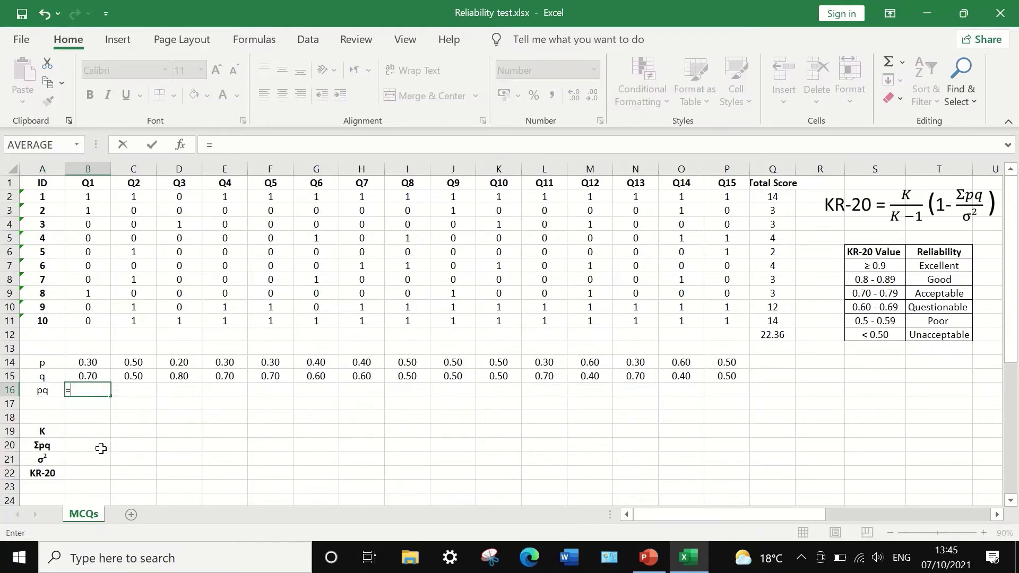
click(85, 363)
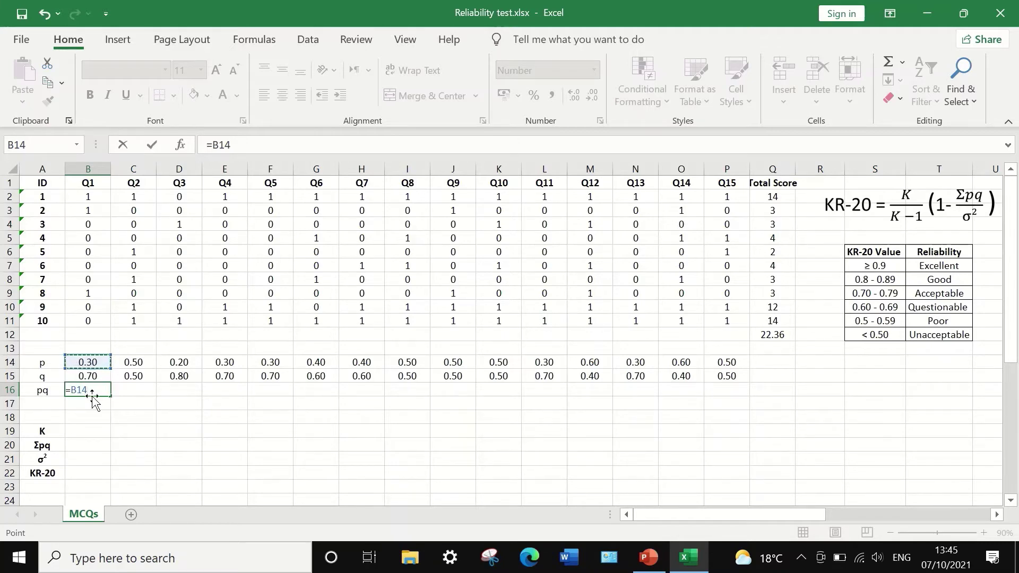
text(*)
click(95, 375)
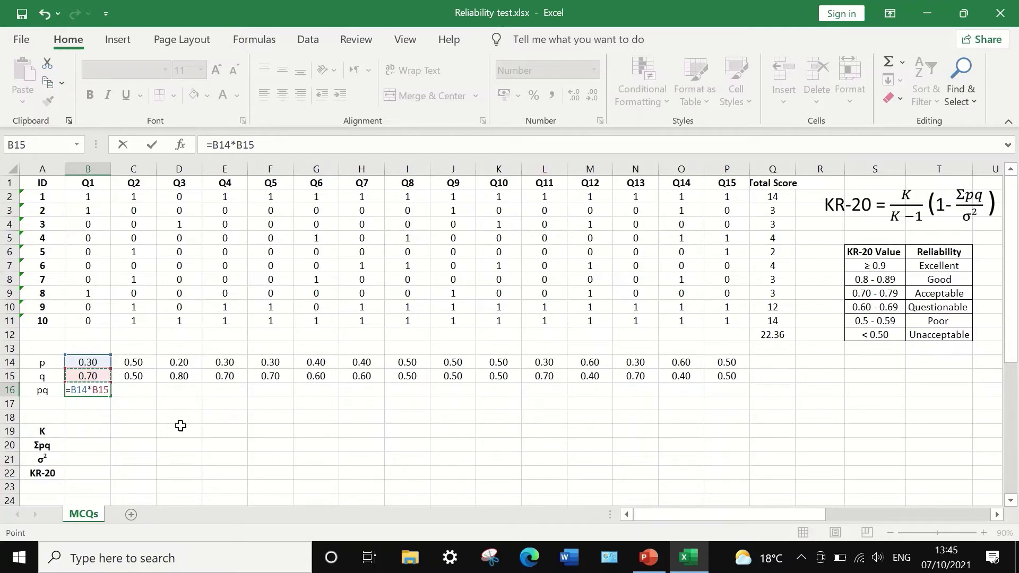
key(Return)
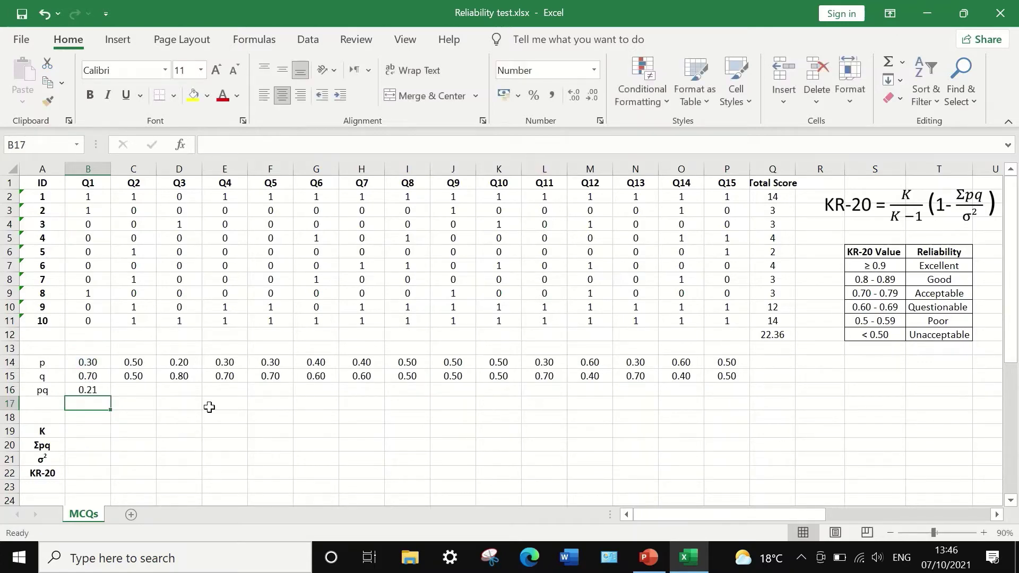
click(81, 387)
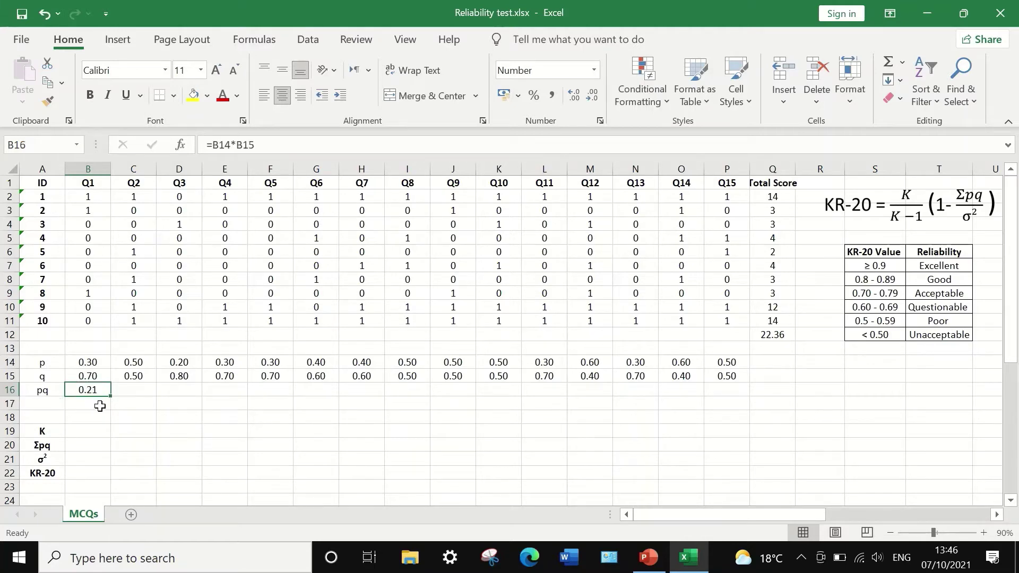
drag(110, 396, 733, 391)
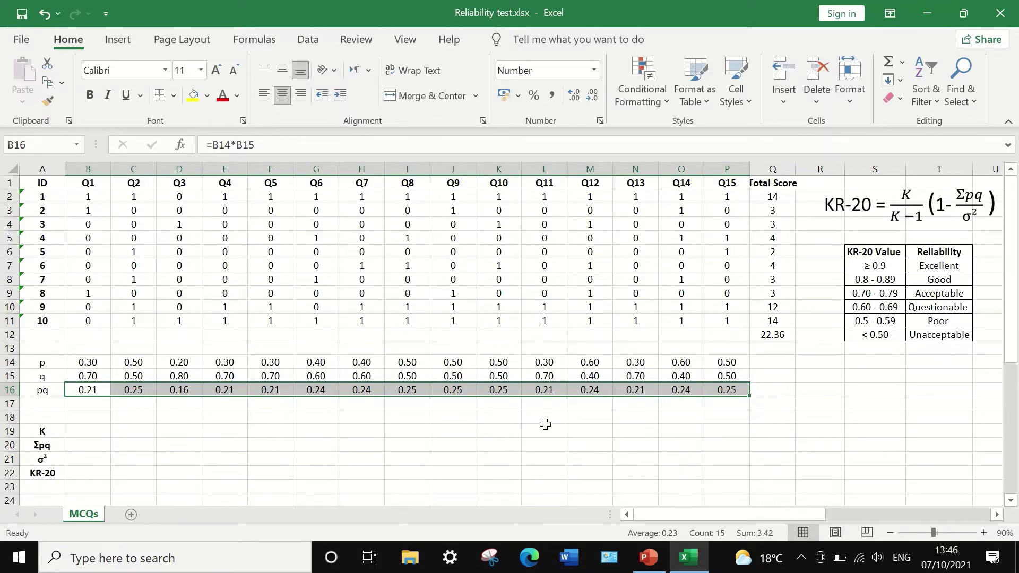
click(728, 404)
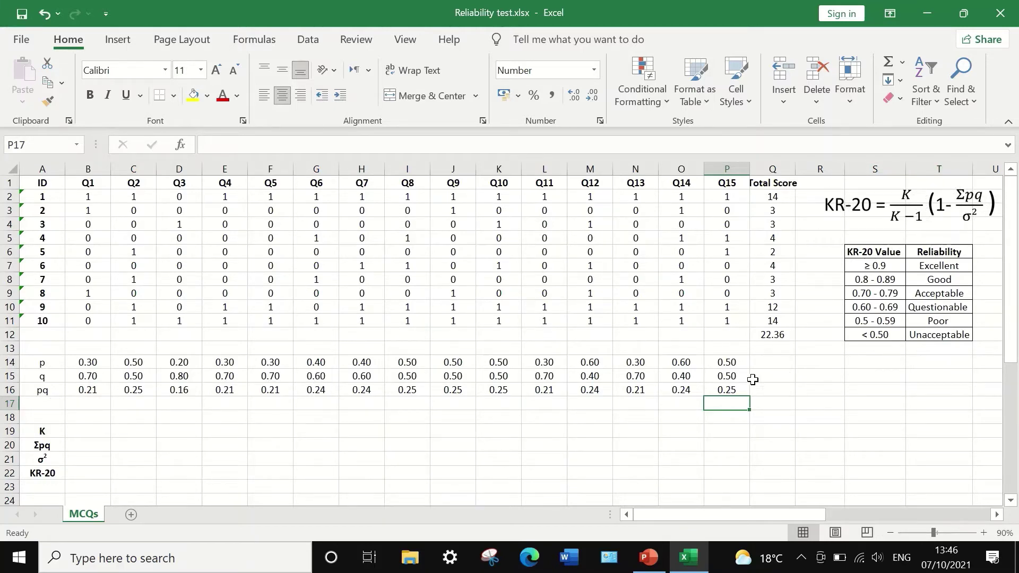
Sum the pq row into Q16 with =SUM(B16:P16), giving 3.42
click(765, 390)
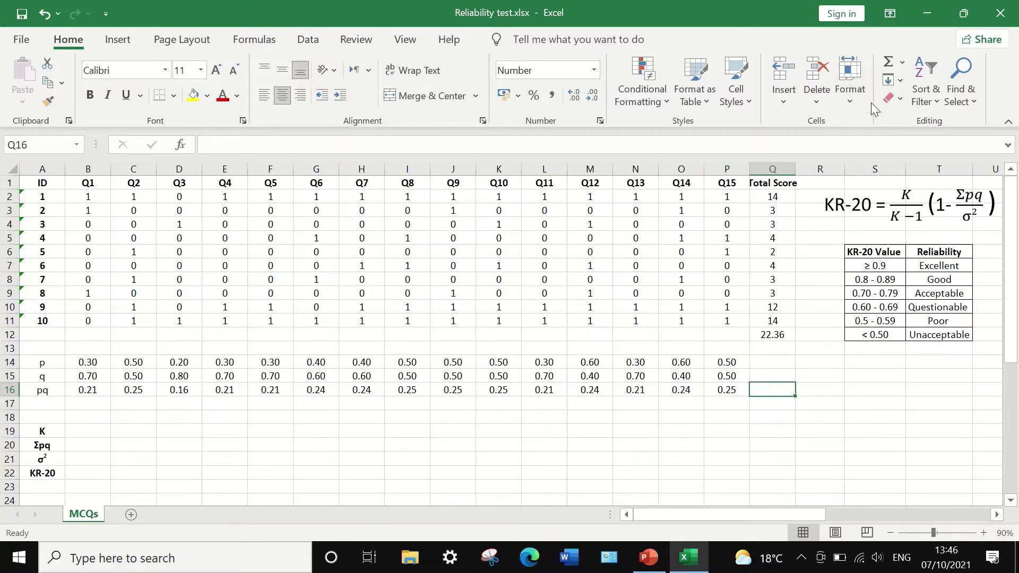
click(902, 63)
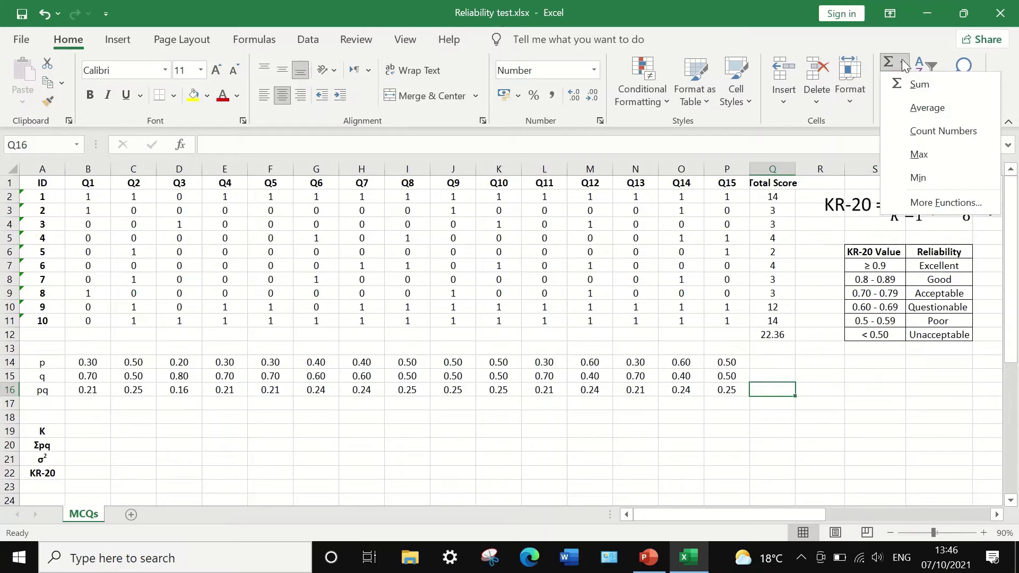
click(907, 85)
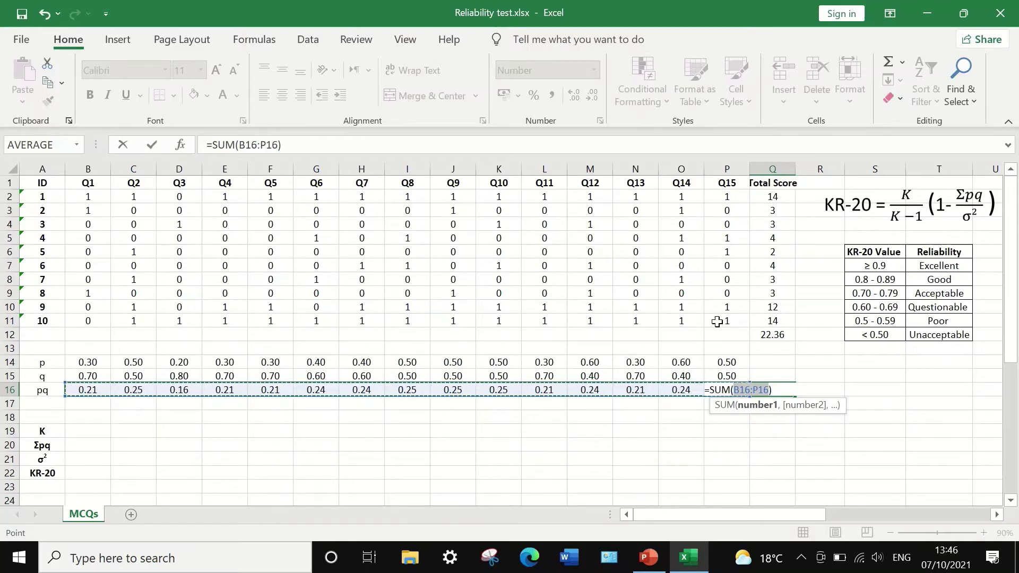
key(Return)
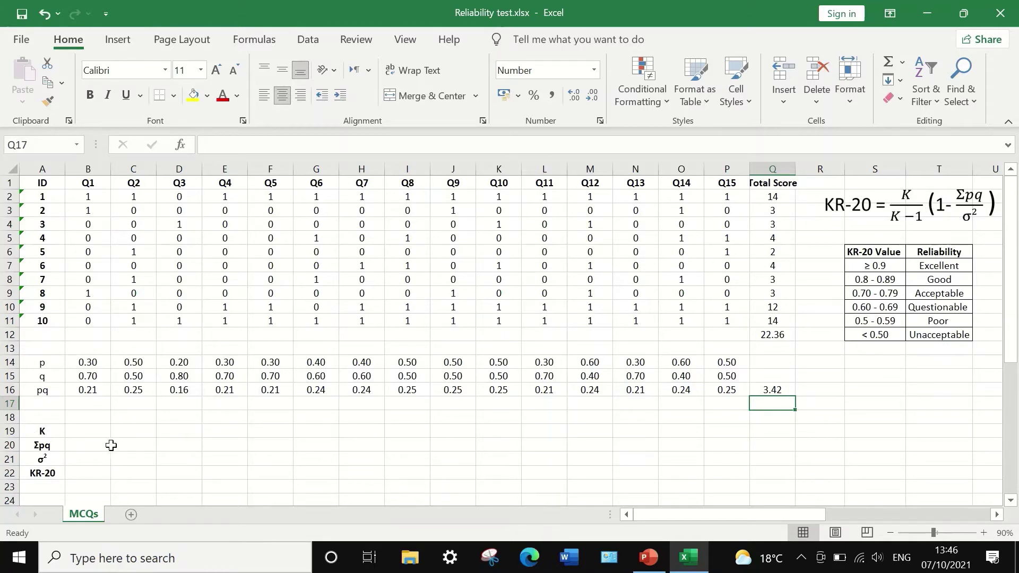
click(85, 432)
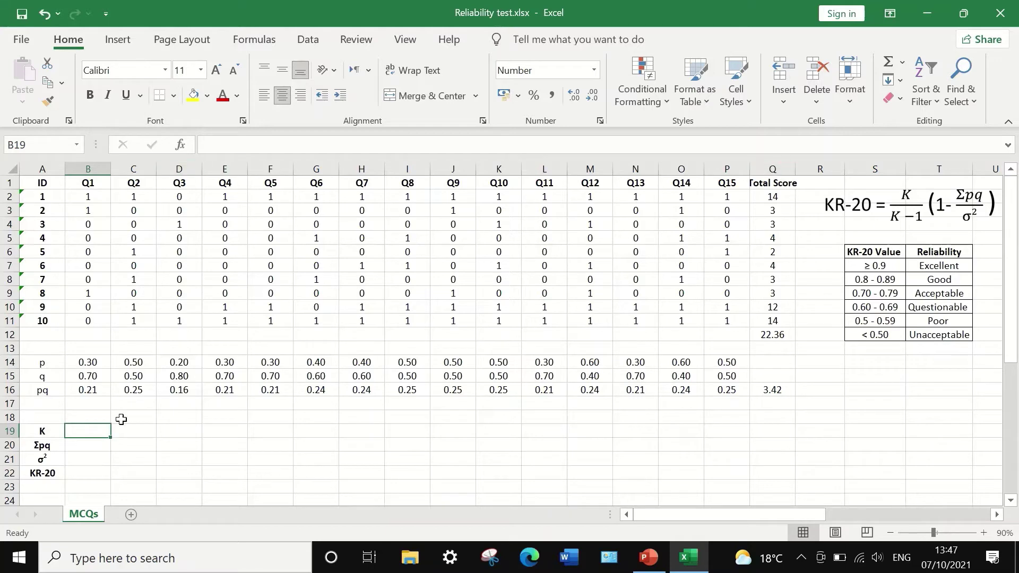
Enter K as 15 in B19 and paste Q16's Σpq value 3.42 into B20
text(15)
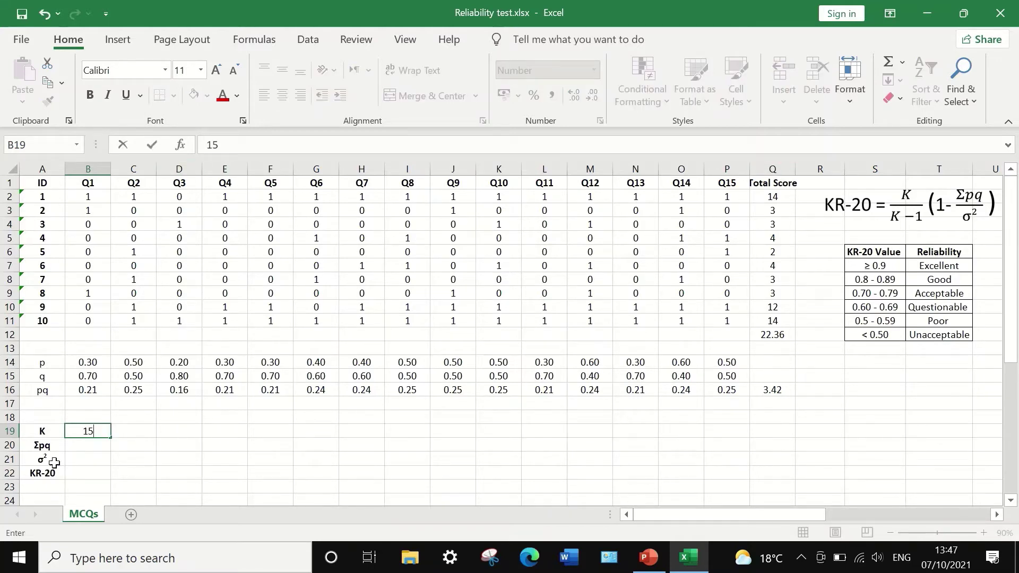
click(83, 445)
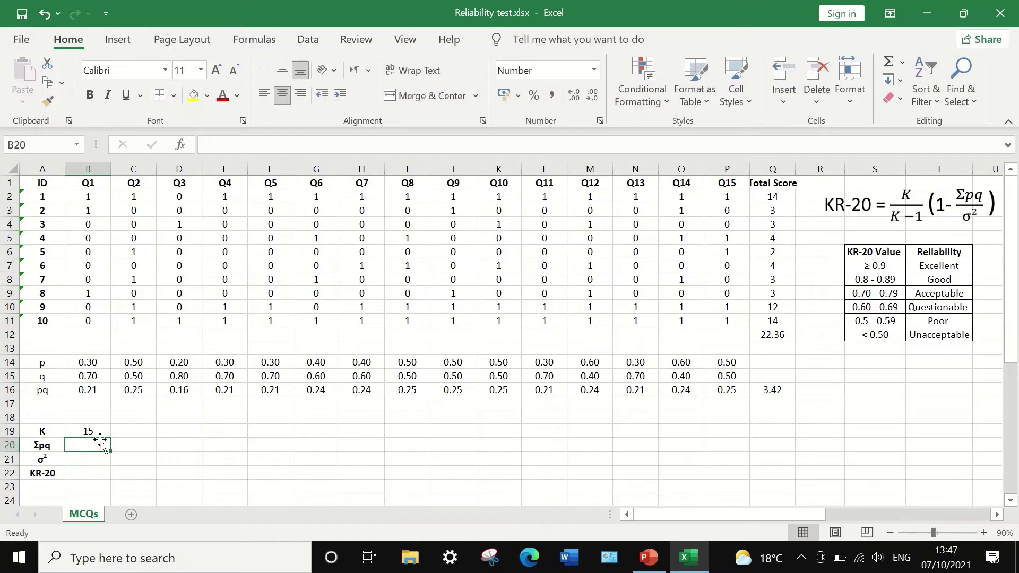
click(763, 392)
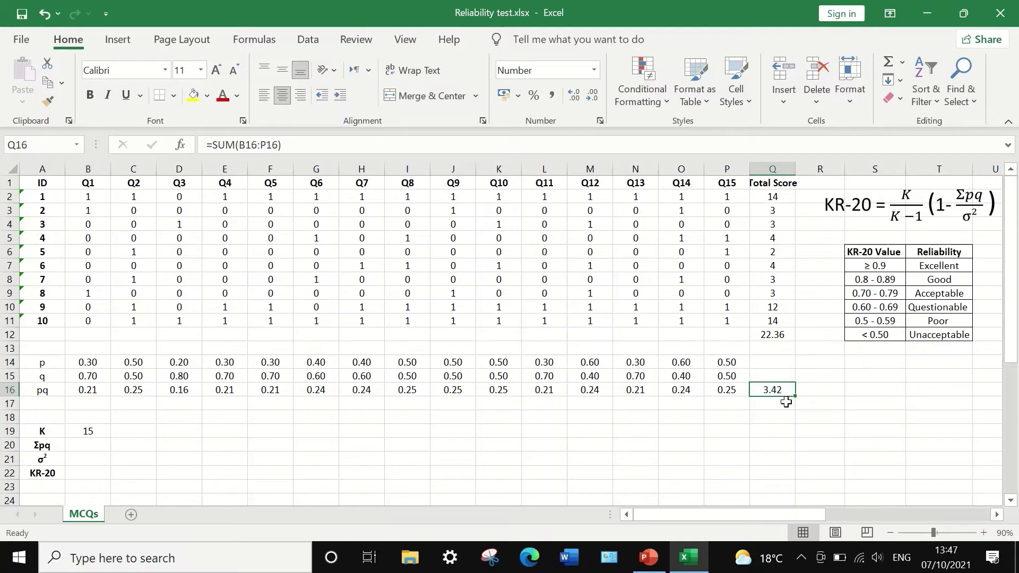
right_click(778, 390)
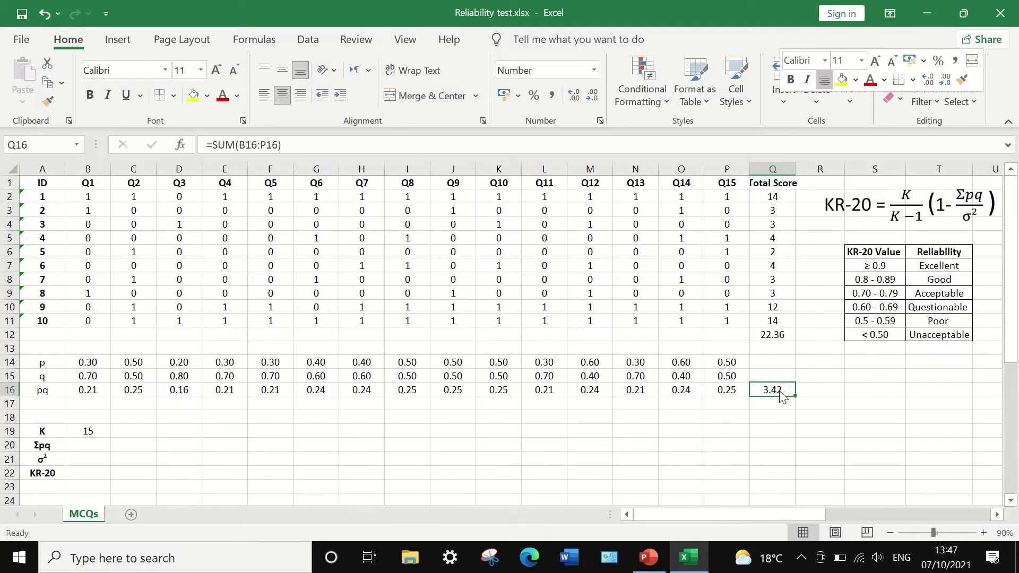
click(820, 143)
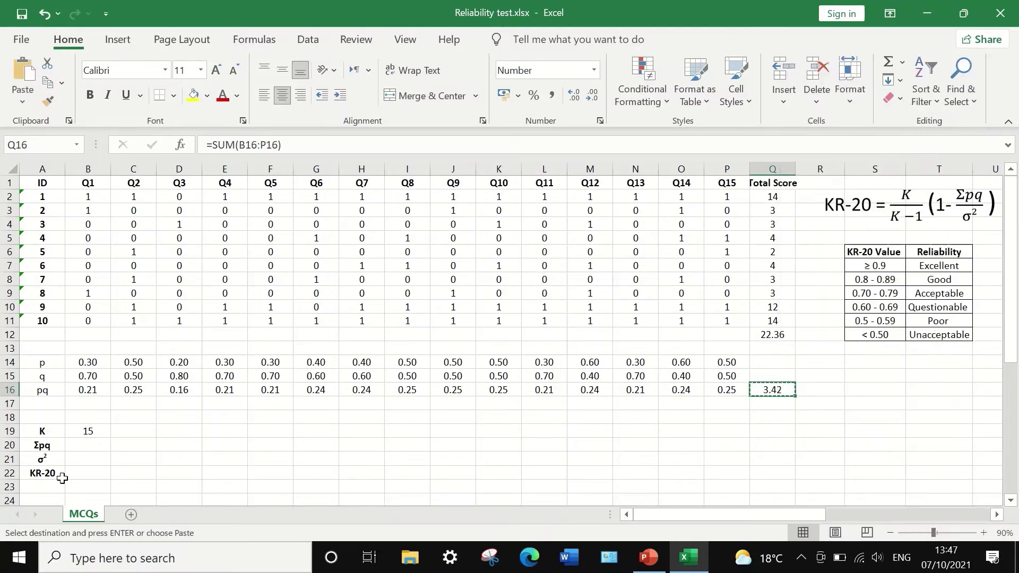
click(91, 448)
right_click(90, 448)
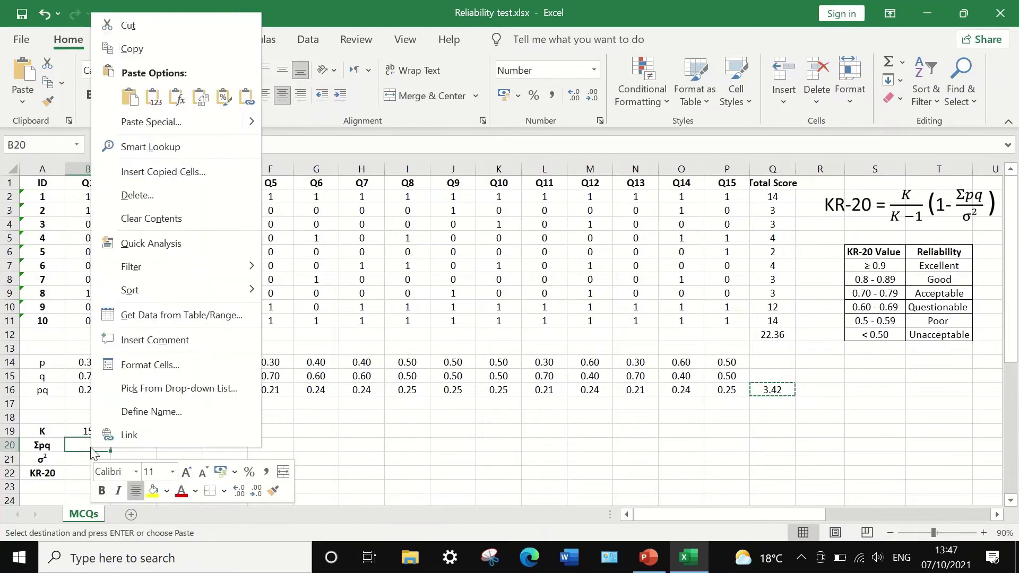
click(156, 99)
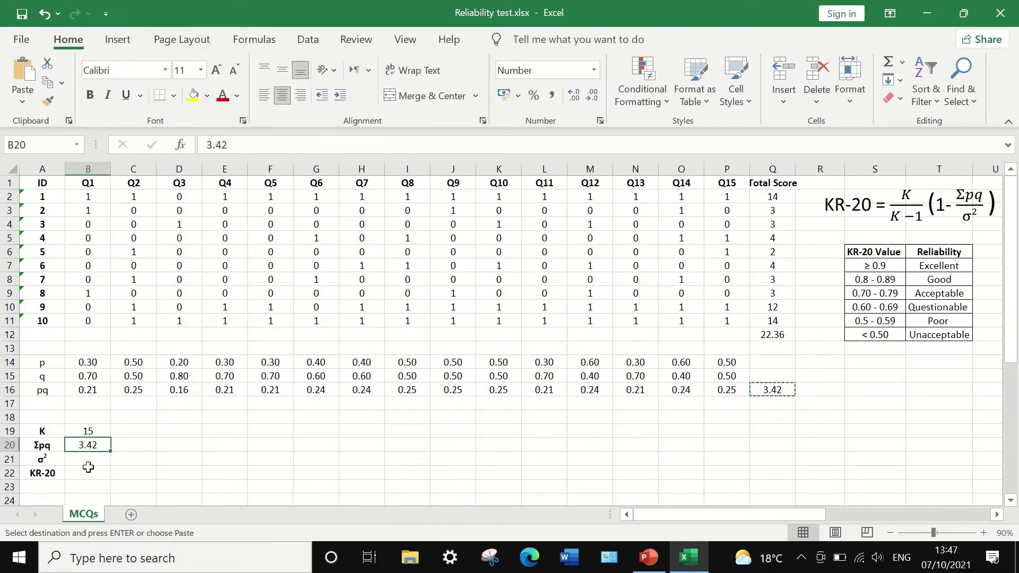
Paste Q12's total-score variance 22.36 into B21 as a plain value
click(75, 458)
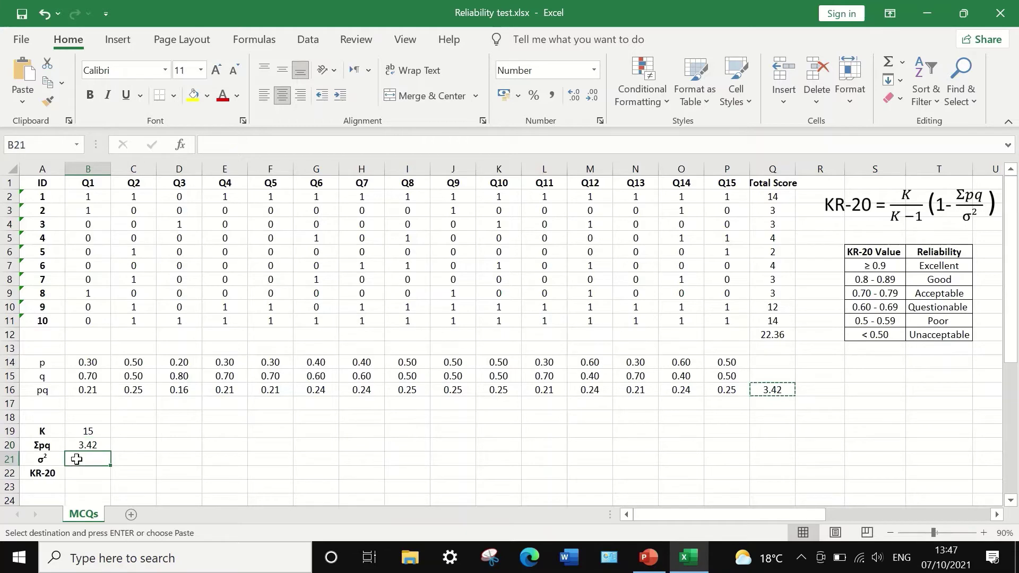
click(775, 335)
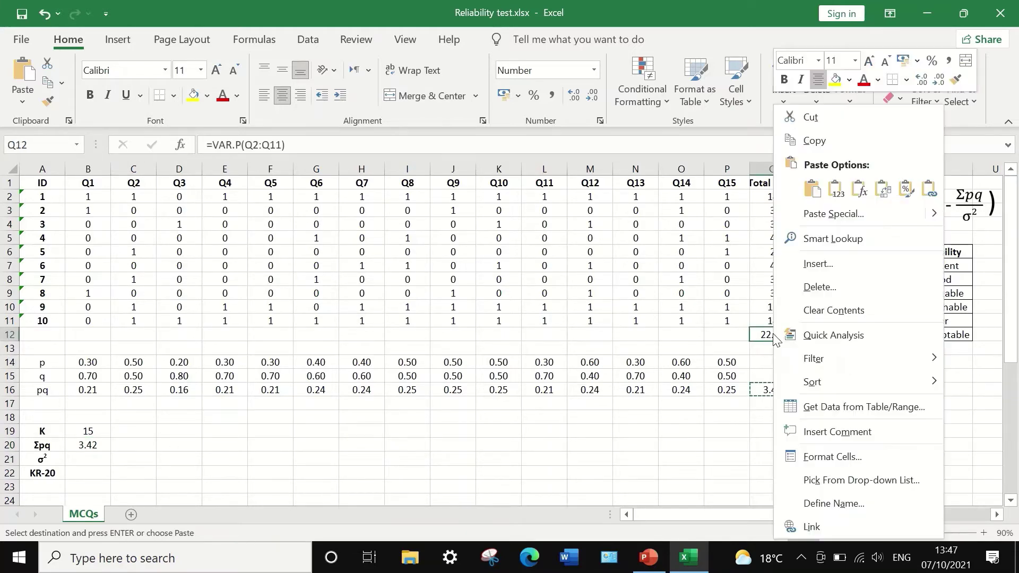
right_click(772, 335)
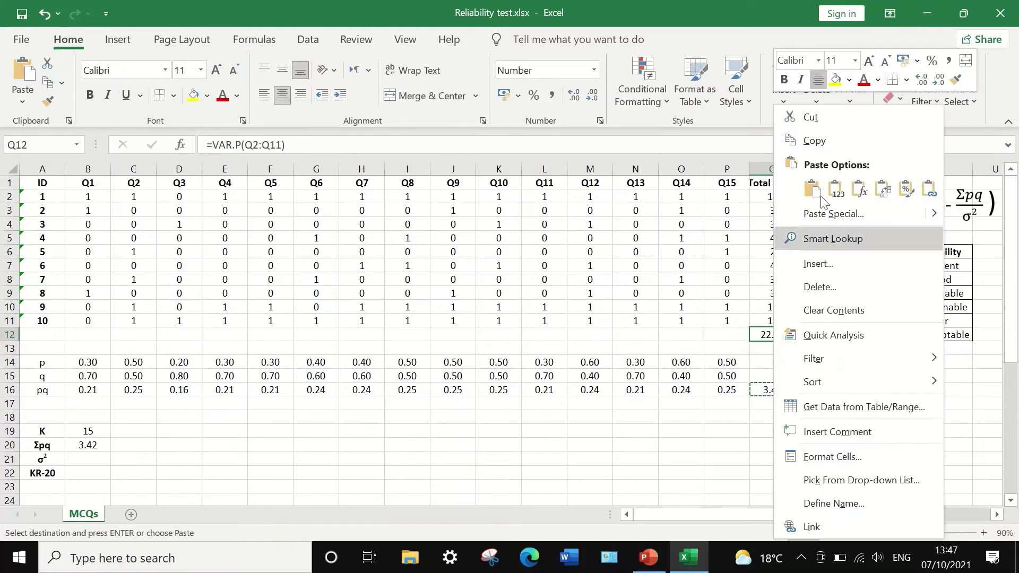
click(820, 141)
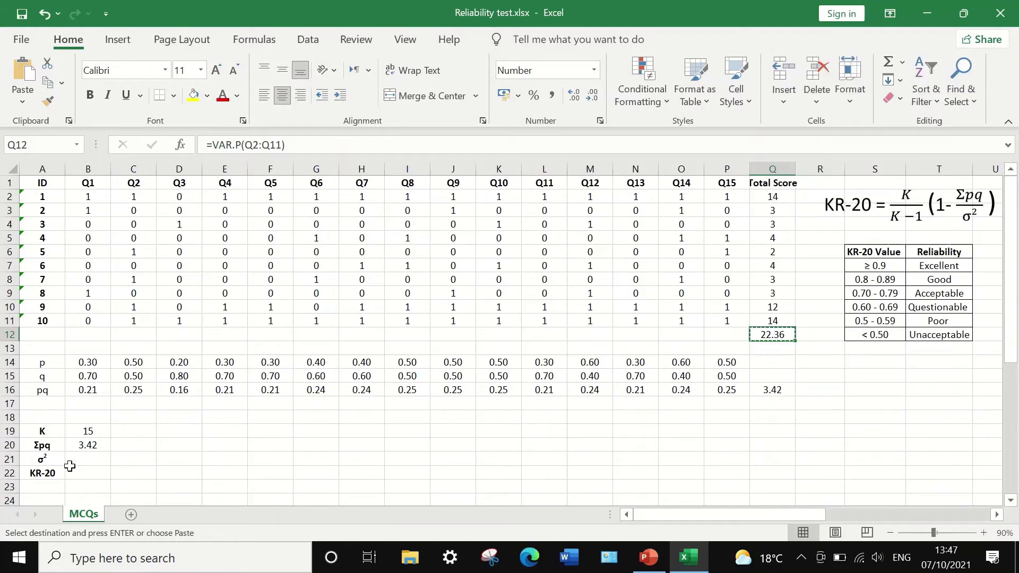
click(83, 458)
right_click(84, 458)
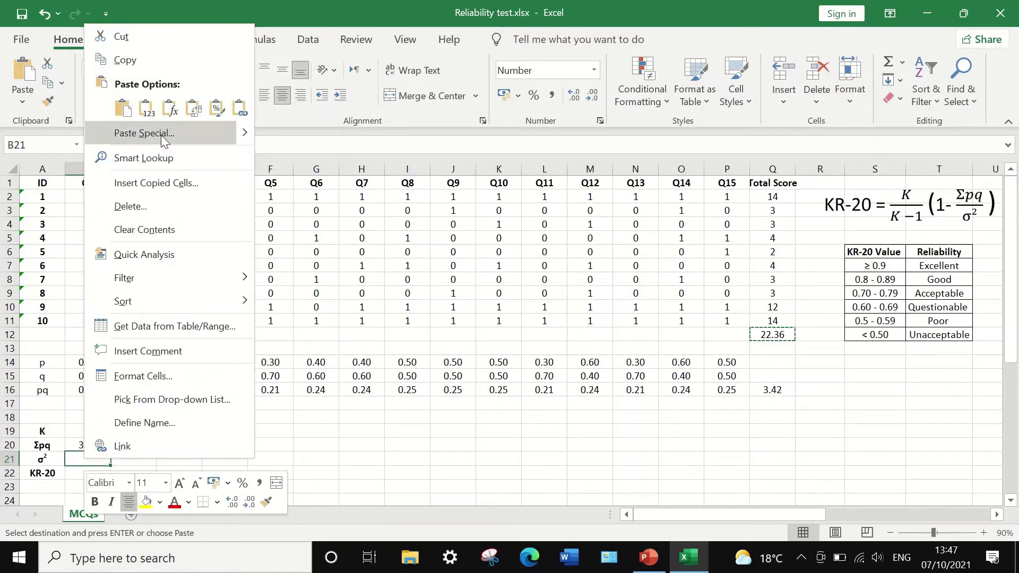
click(147, 110)
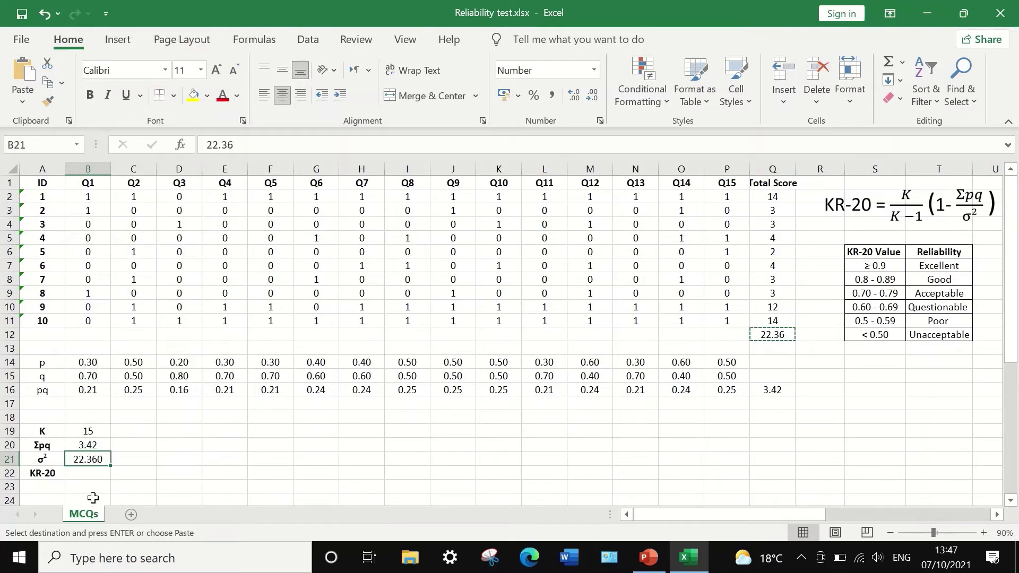
click(73, 473)
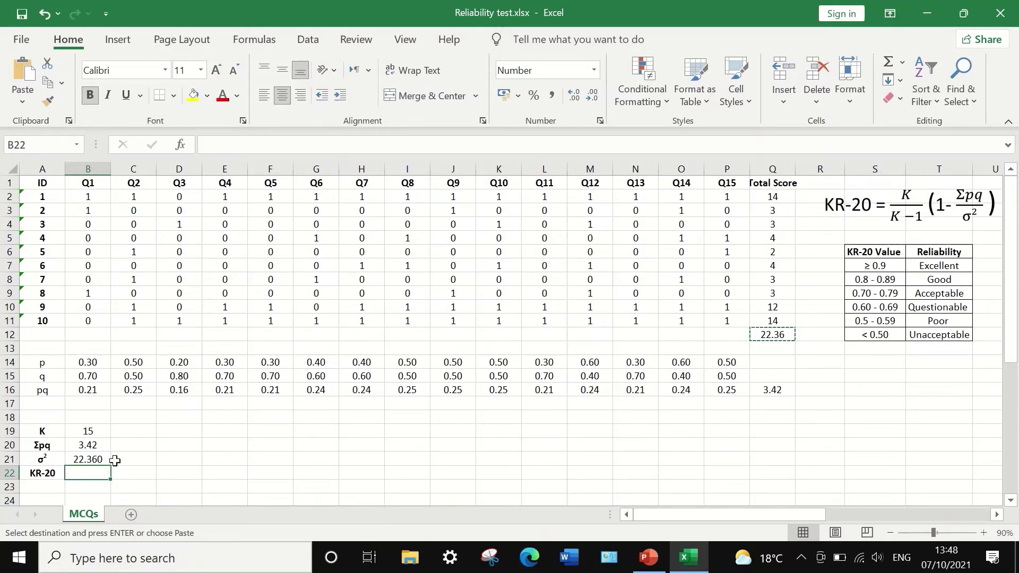
Enter =(15/14)*(1-B20/B21) in B22, returning a KR-20 of 0.908
text(=)
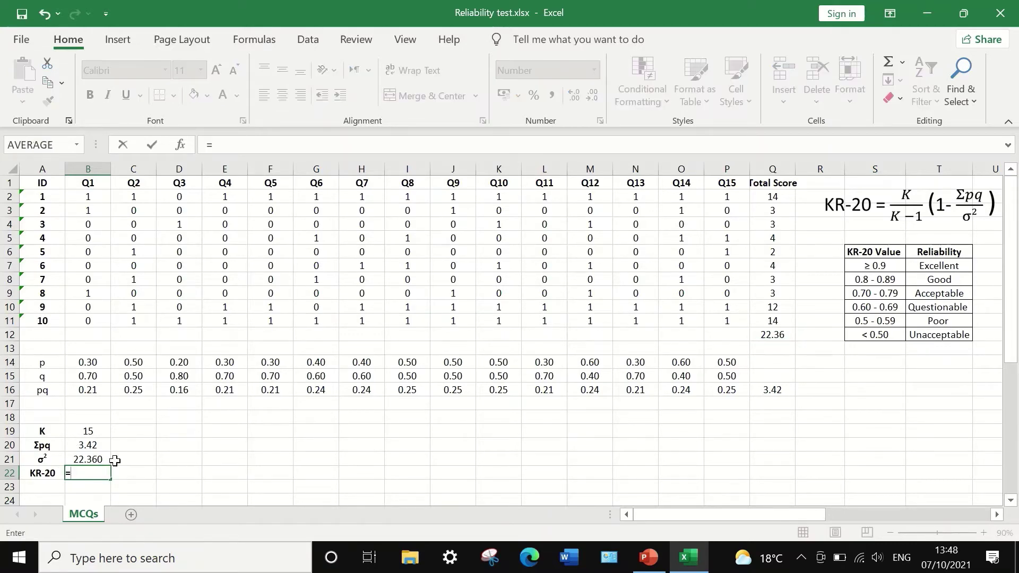
text(()*)
click(74, 473)
text(15)
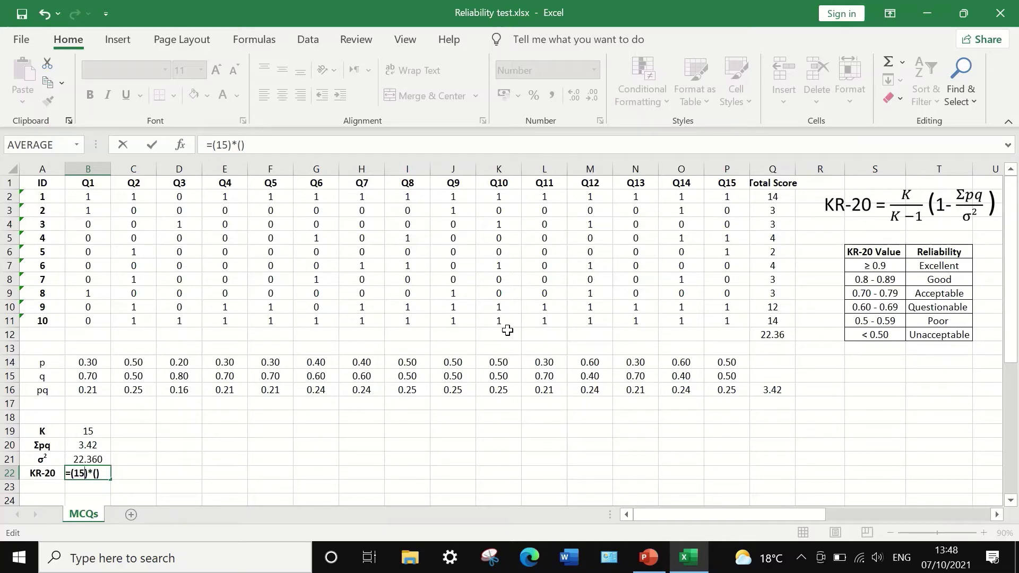
text(/14)
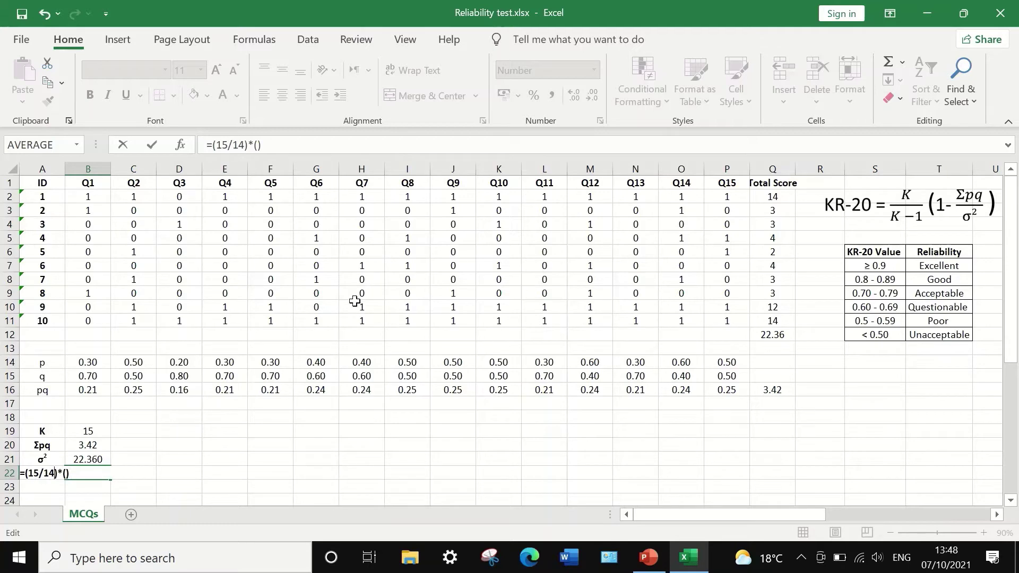
click(66, 473)
text(1-)
click(101, 446)
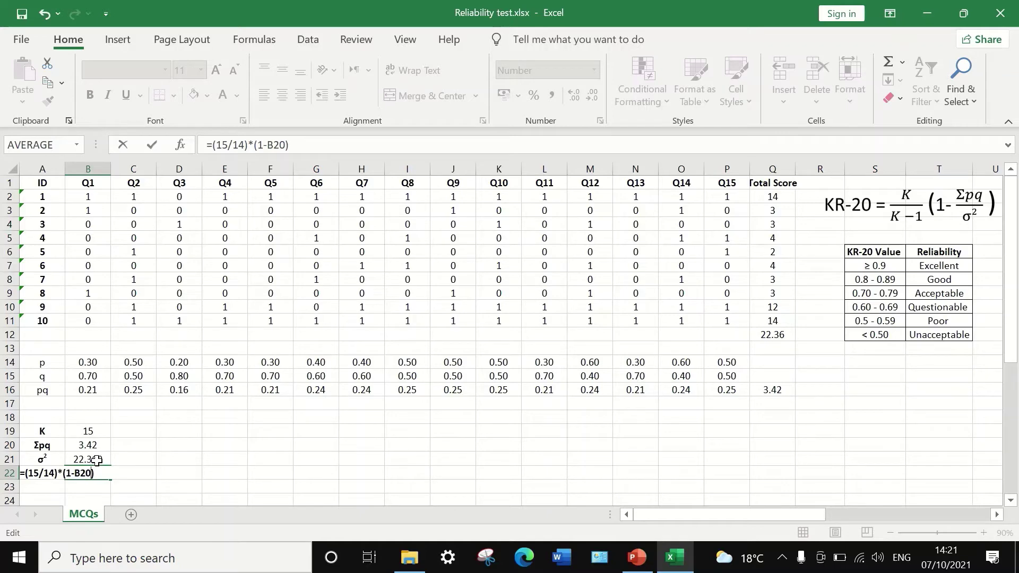
text(/)
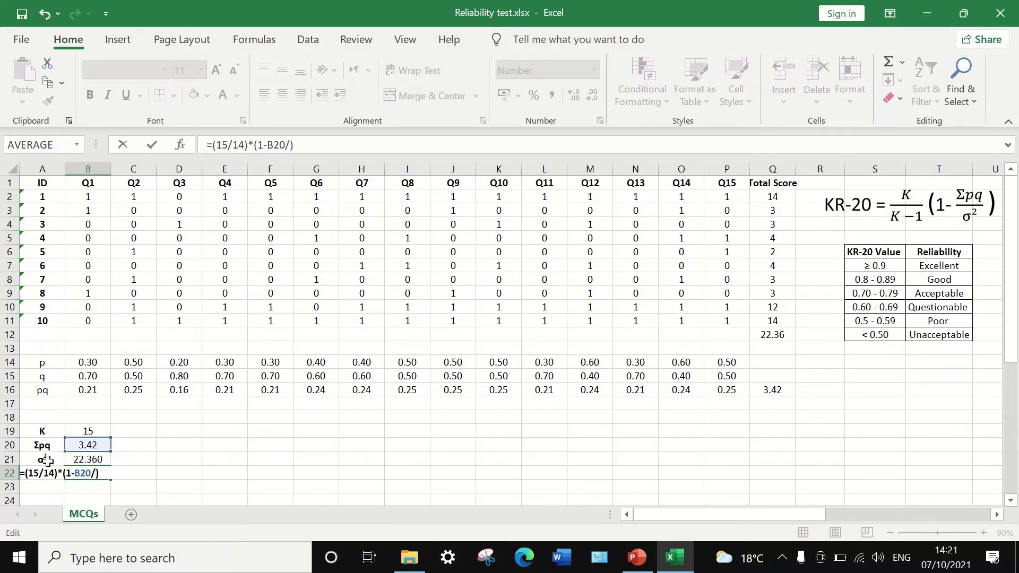
click(87, 461)
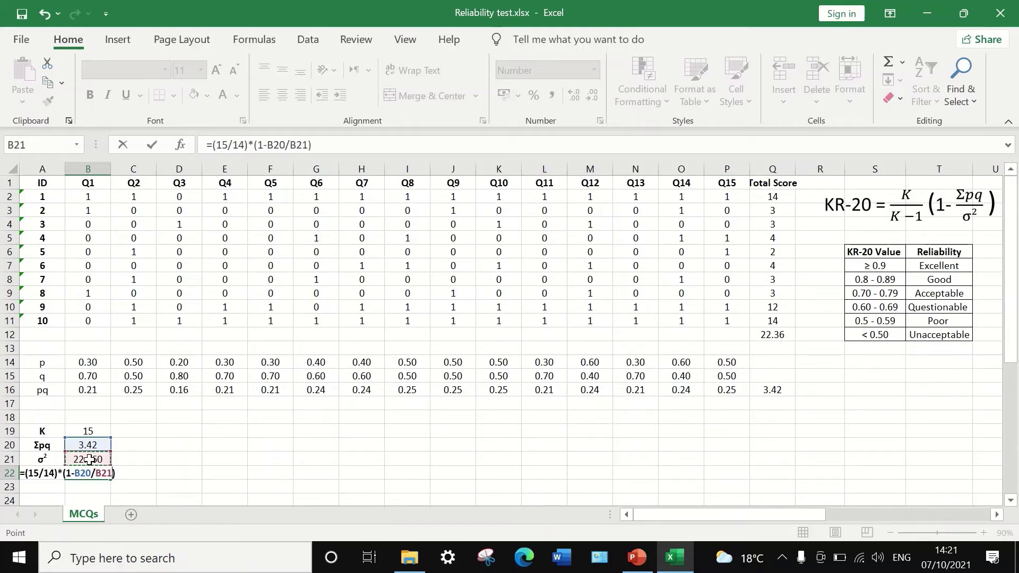
key(Return)
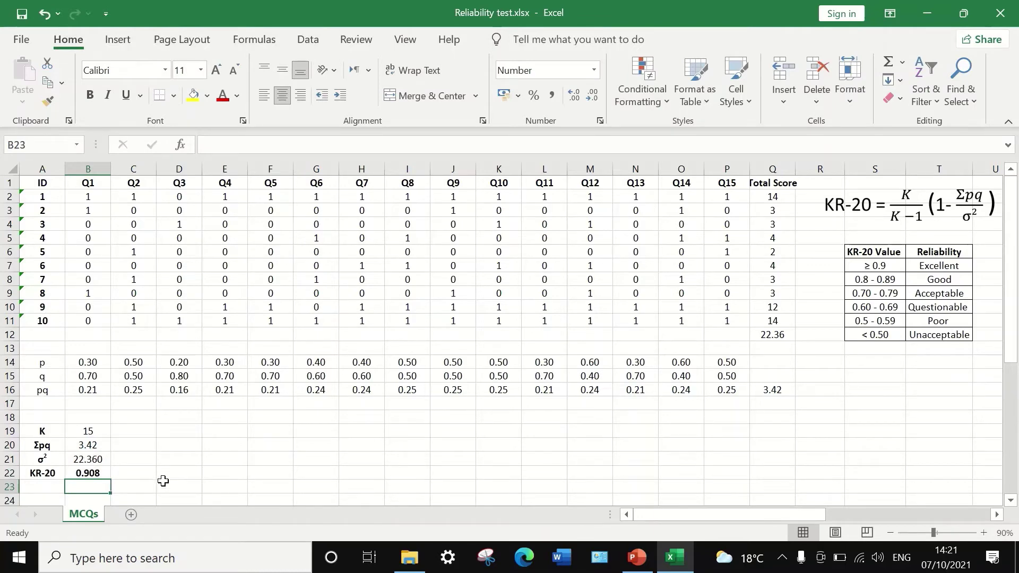
click(131, 474)
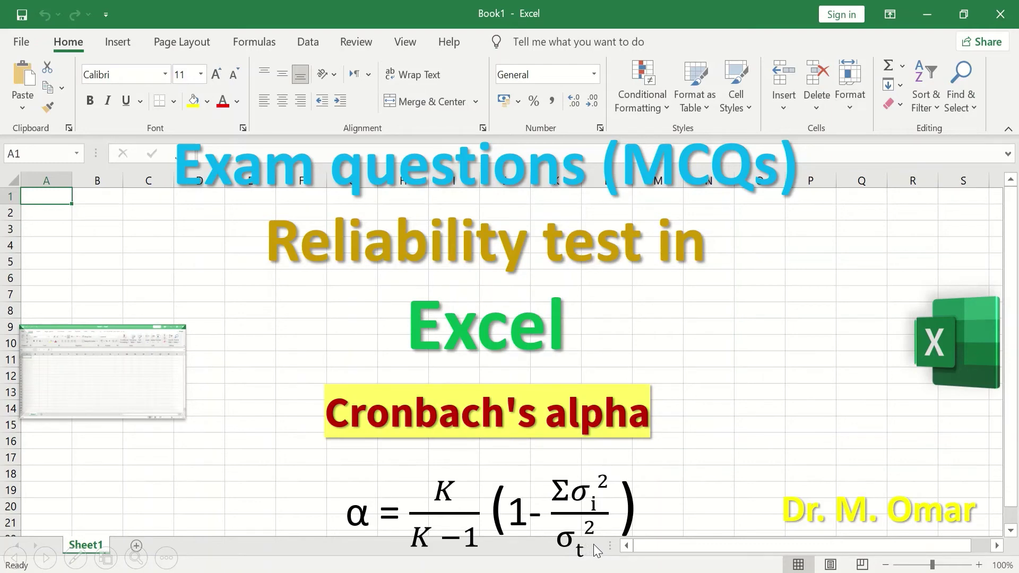
key(Escape)
click(686, 557)
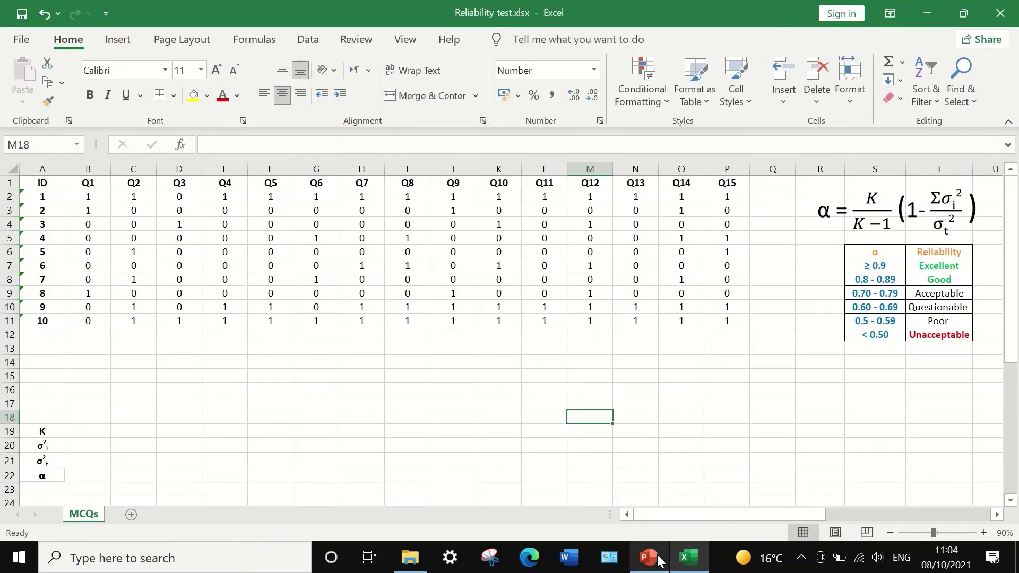
mouse_move(657, 560)
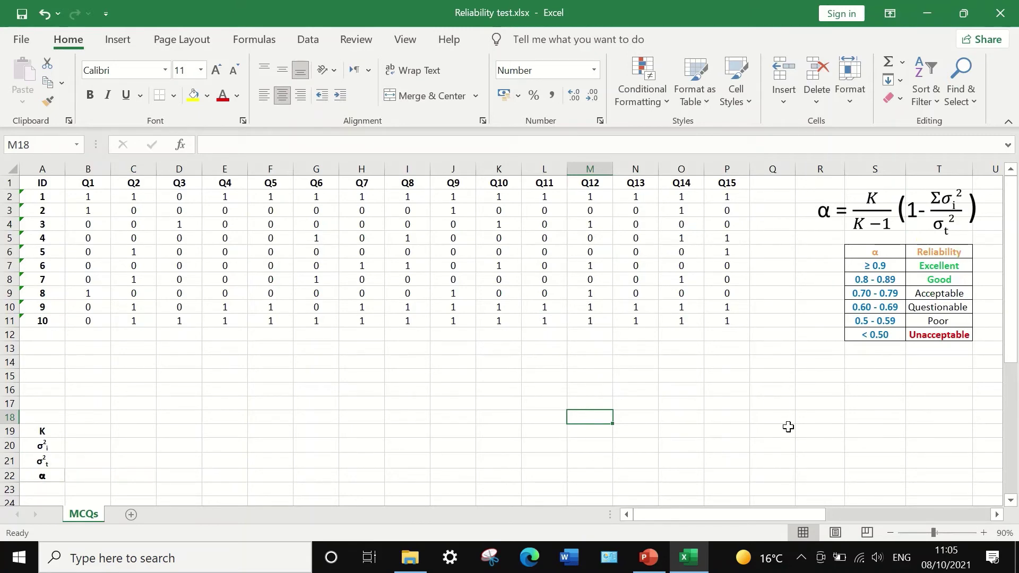
click(772, 184)
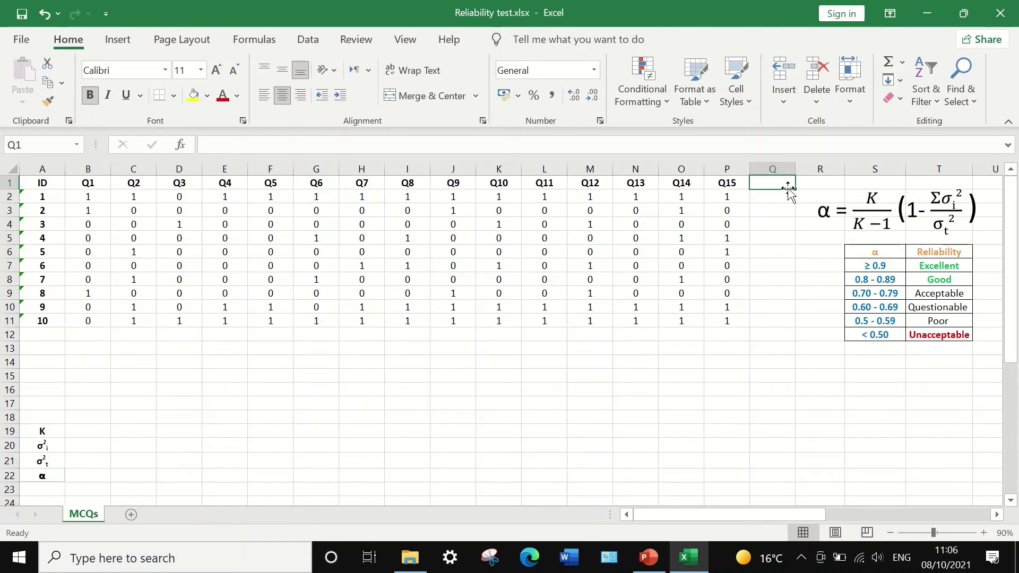
Head Q1 'Total score' and fill Q2:Q11 with =SUM(B2:P2) totals ranging 2 to 14
text(To)
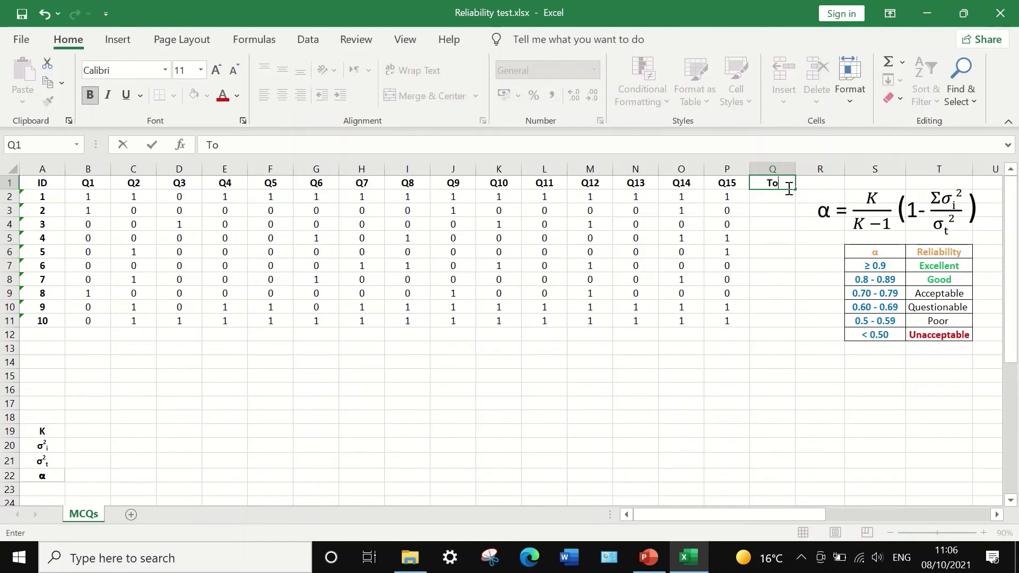
text(tal score)
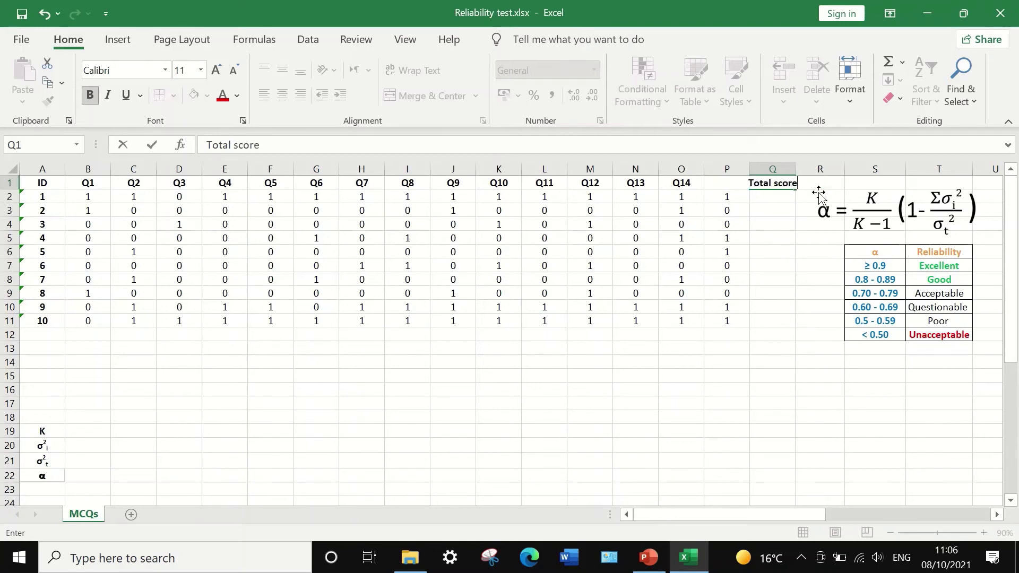
click(771, 200)
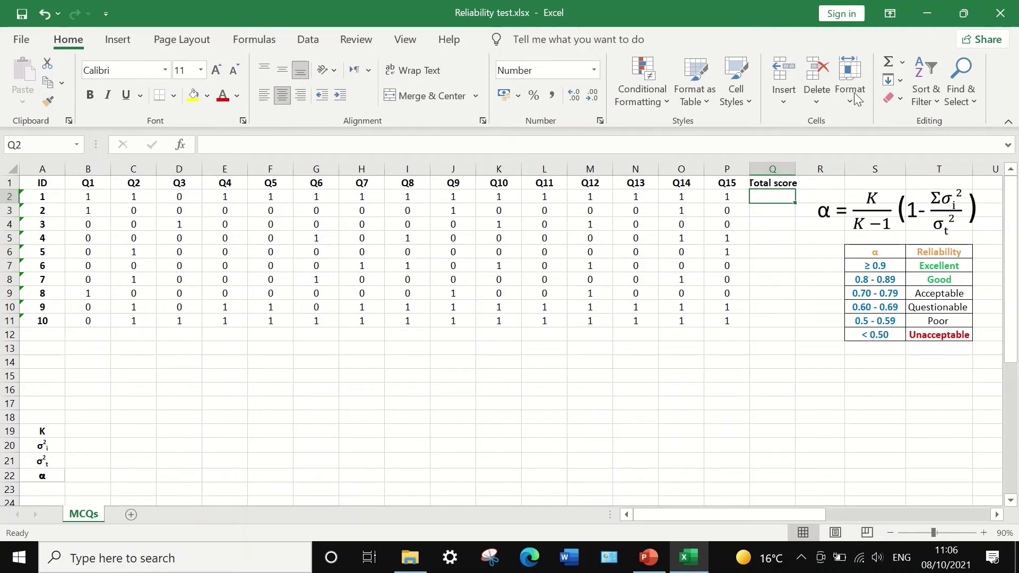
click(903, 64)
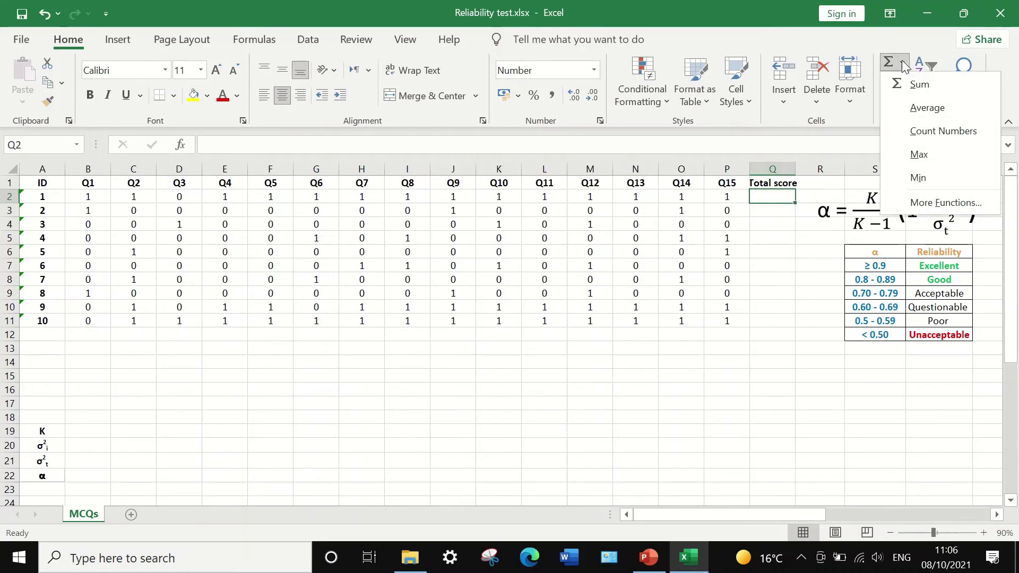
click(912, 85)
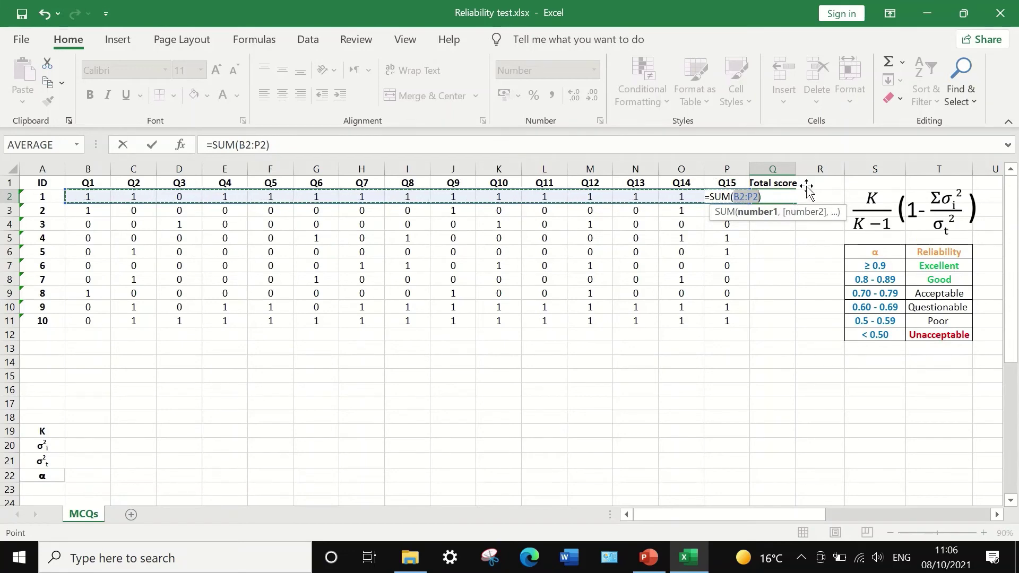
key(Return)
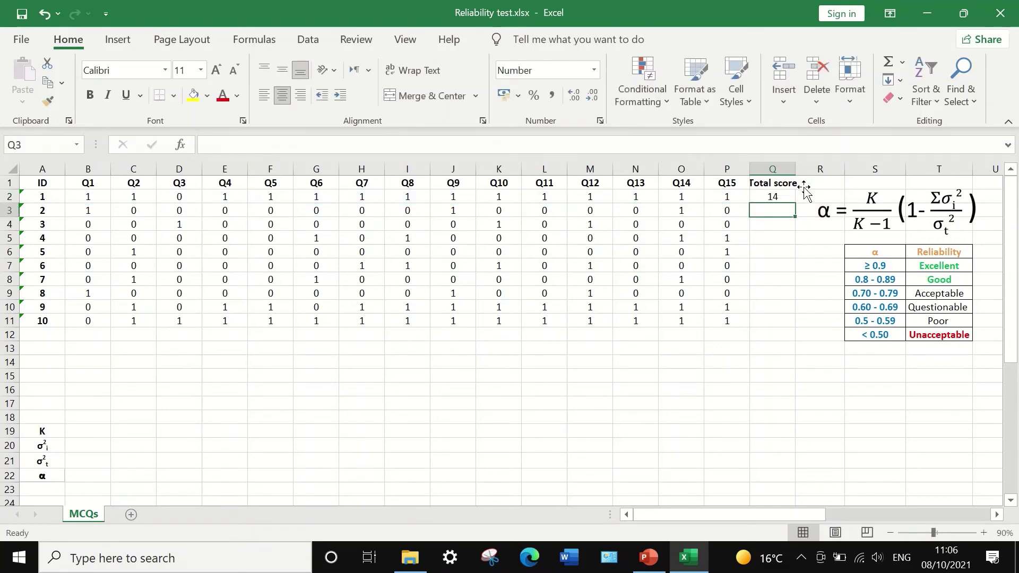
click(775, 197)
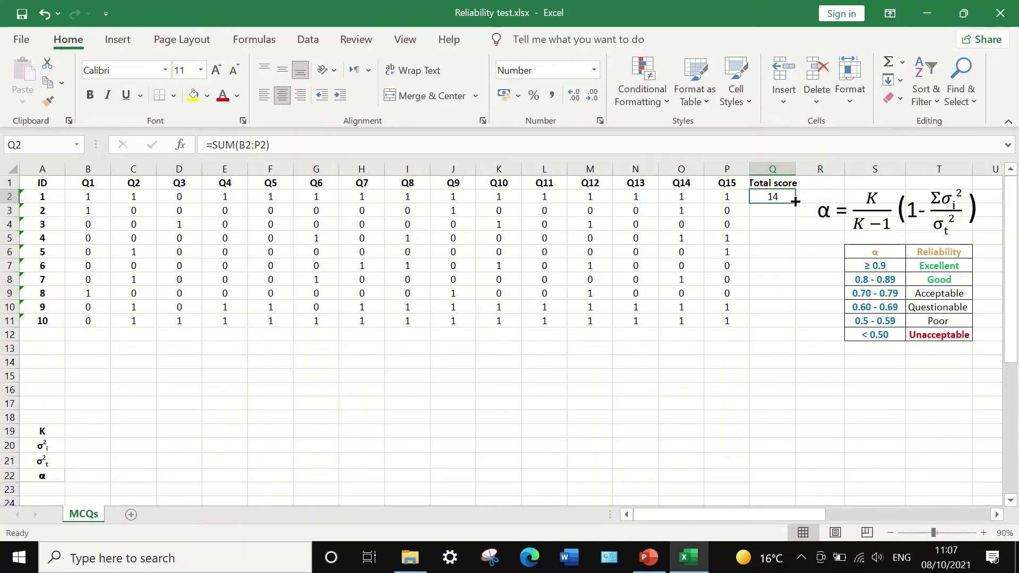
drag(794, 201, 792, 328)
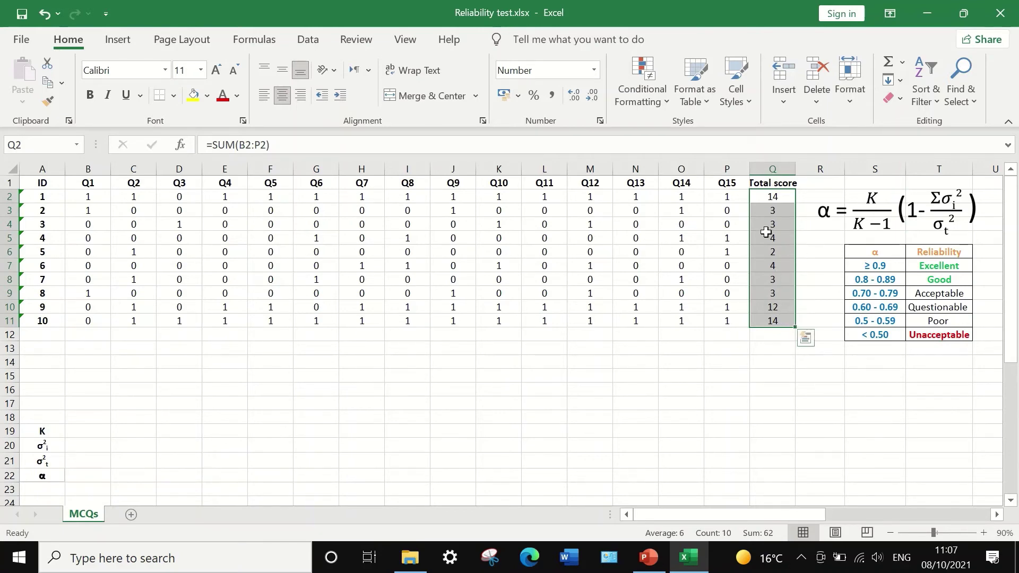
key(Escape)
Enter =VAR.P(Q2:Q11) in Q12 to get the total-score variance 22.36
click(772, 337)
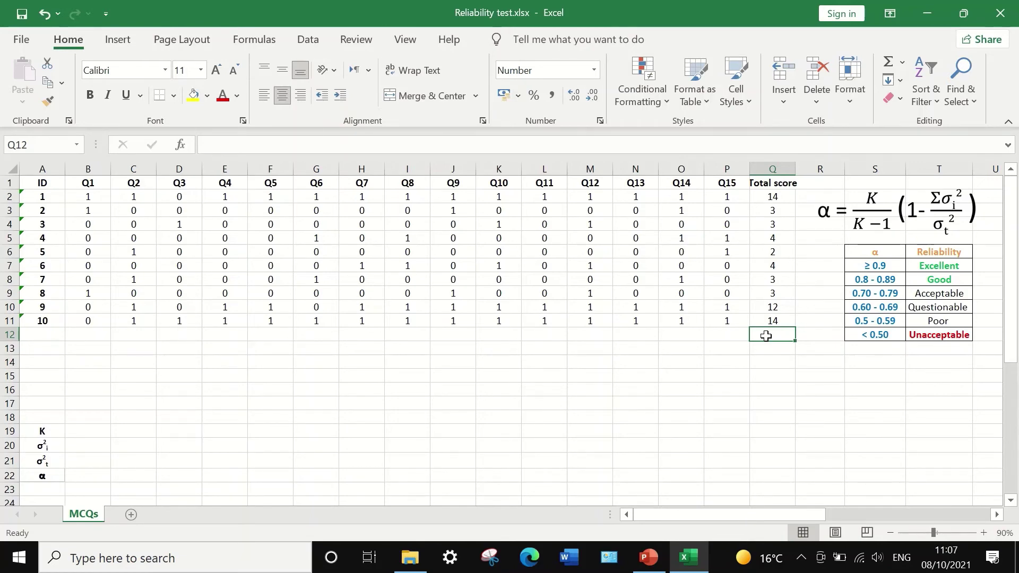
text(=)
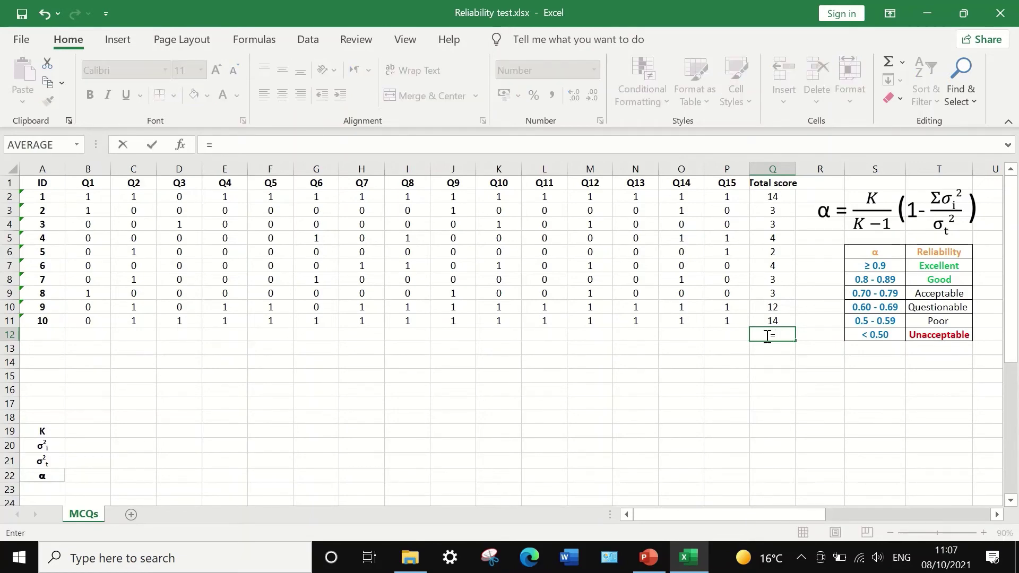
text(v)
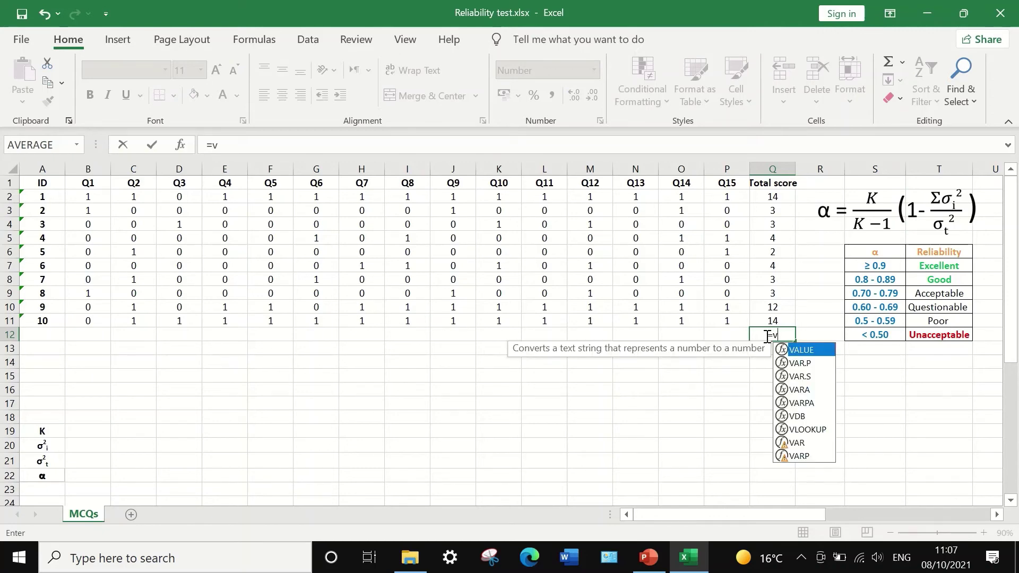
text(ar)
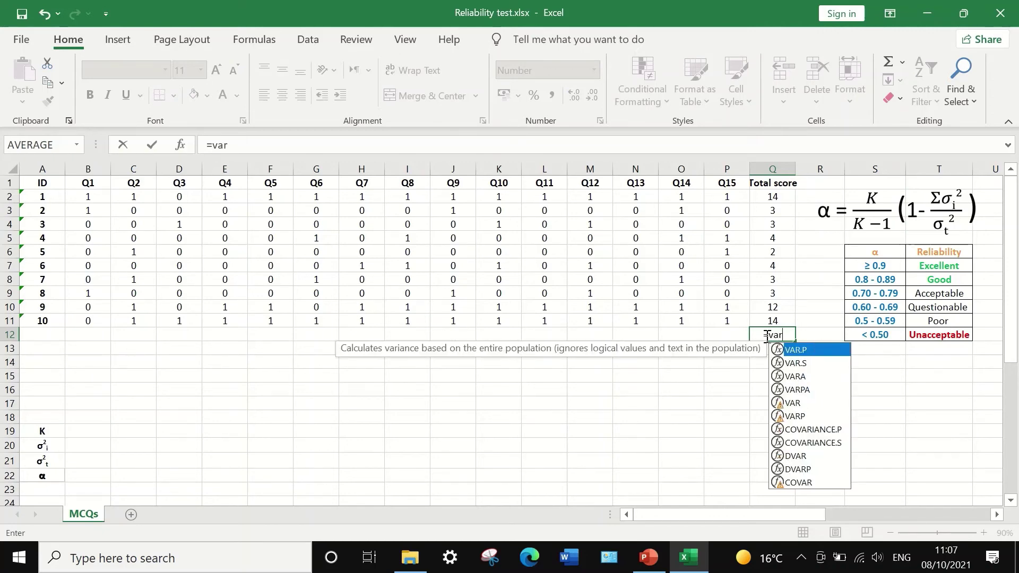
double_click(810, 348)
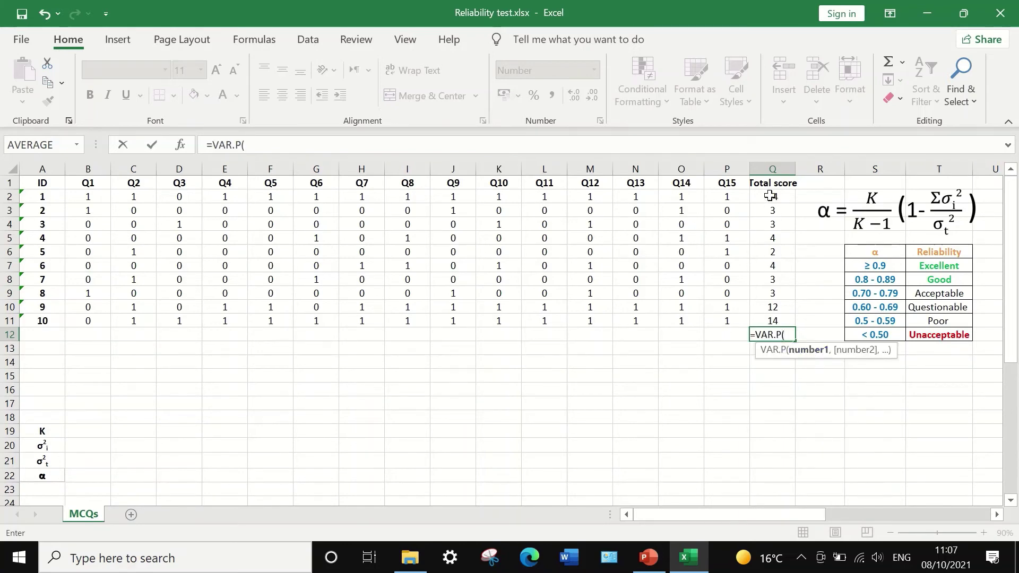
drag(773, 196, 773, 320)
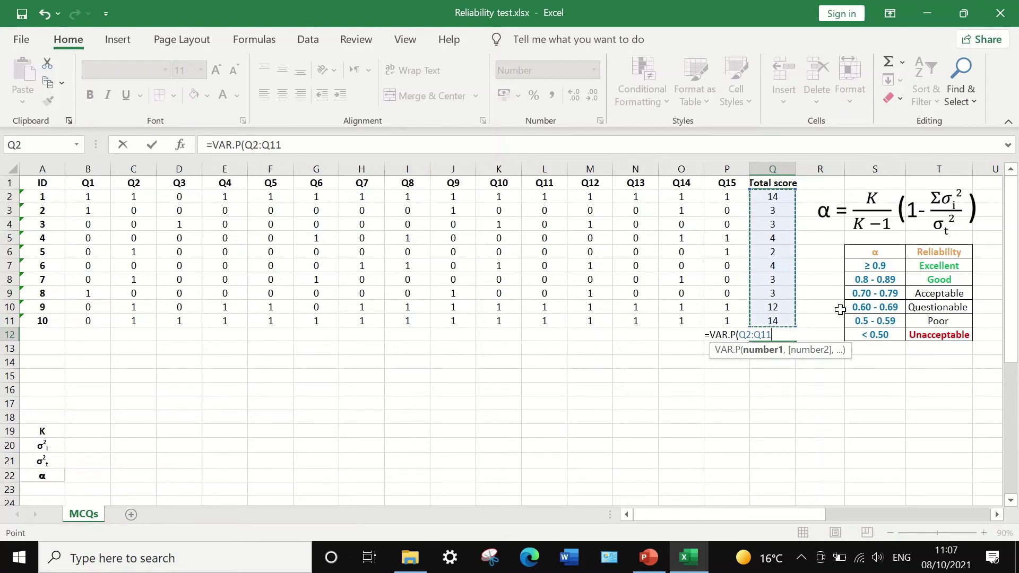
key(Return)
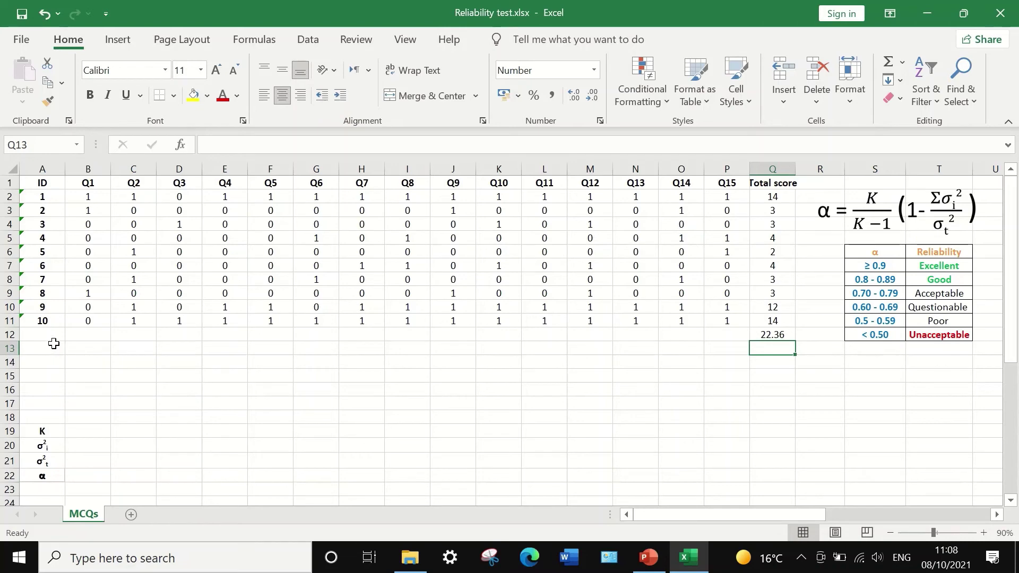
Label row 12 'Var' in cell A12
click(49, 338)
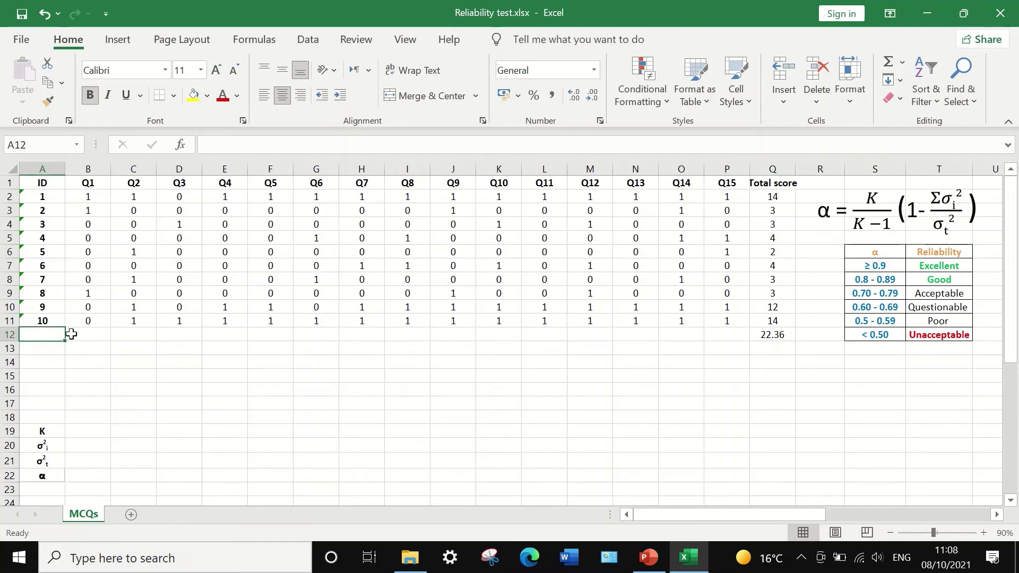
text(Var)
click(98, 337)
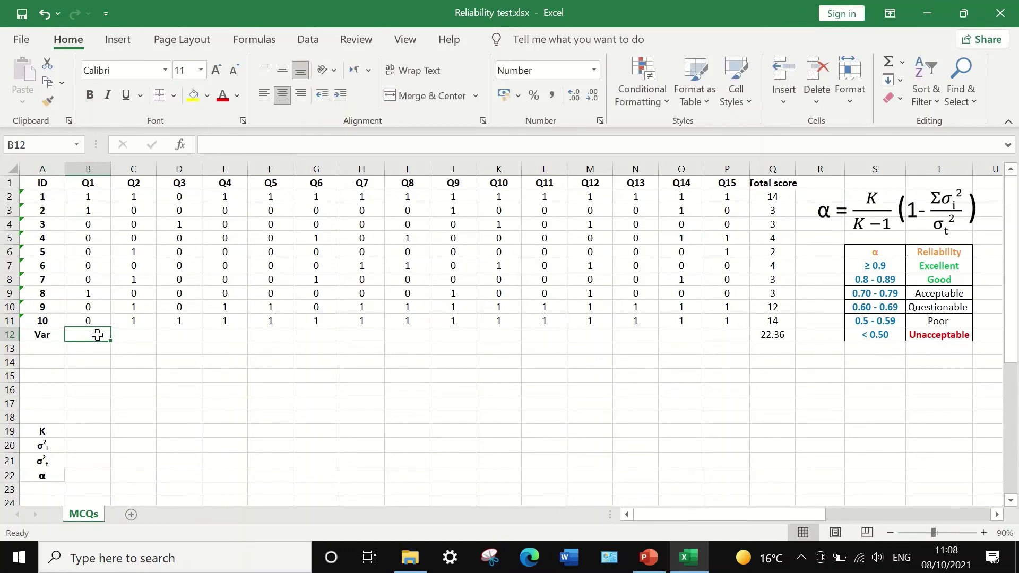
Enter =VAR.P(B2:B11) in B12, giving Q1's variance 0.21
text(=)
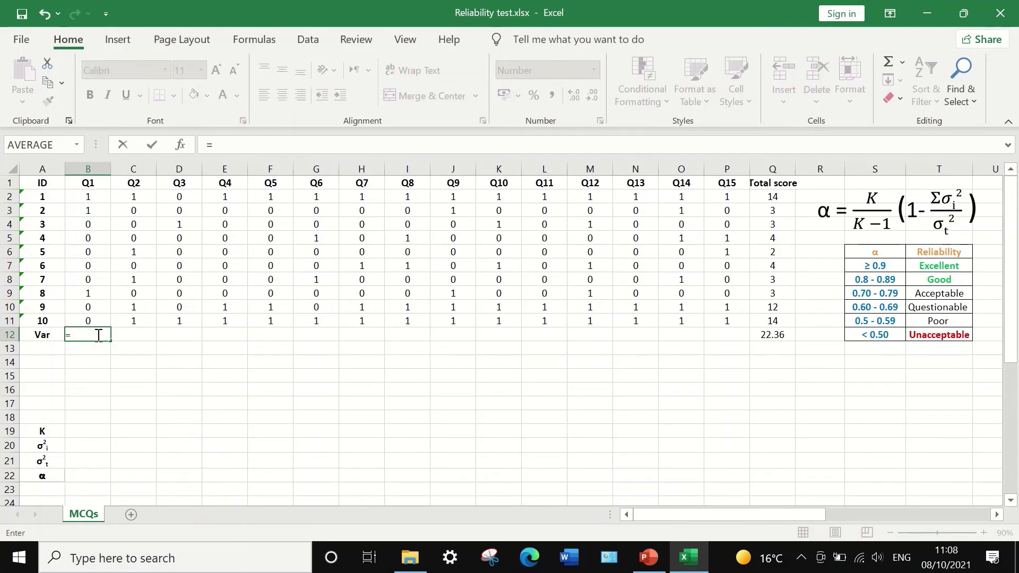
text(var)
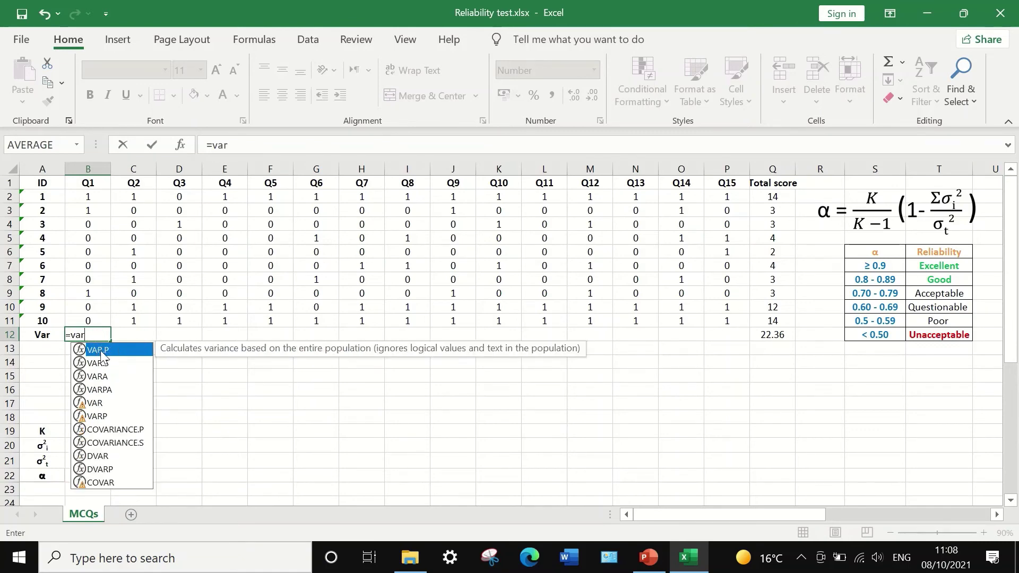
double_click(101, 352)
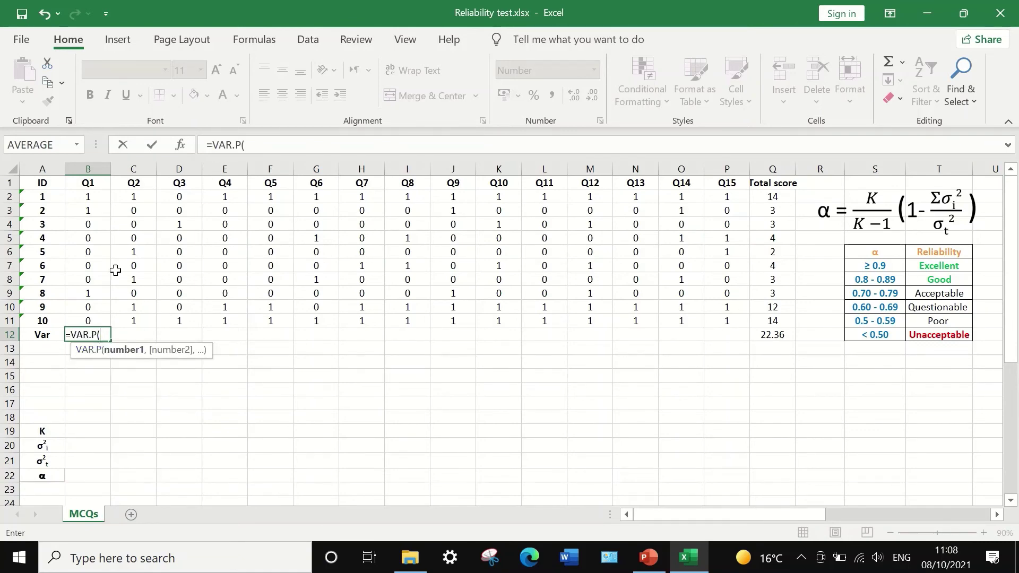
click(103, 335)
drag(88, 196, 102, 319)
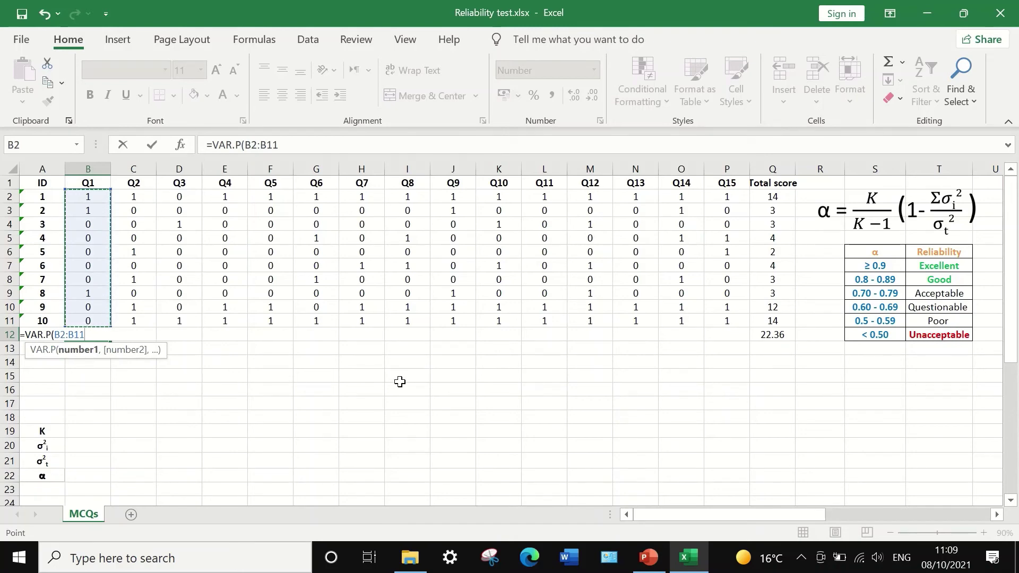
click(280, 143)
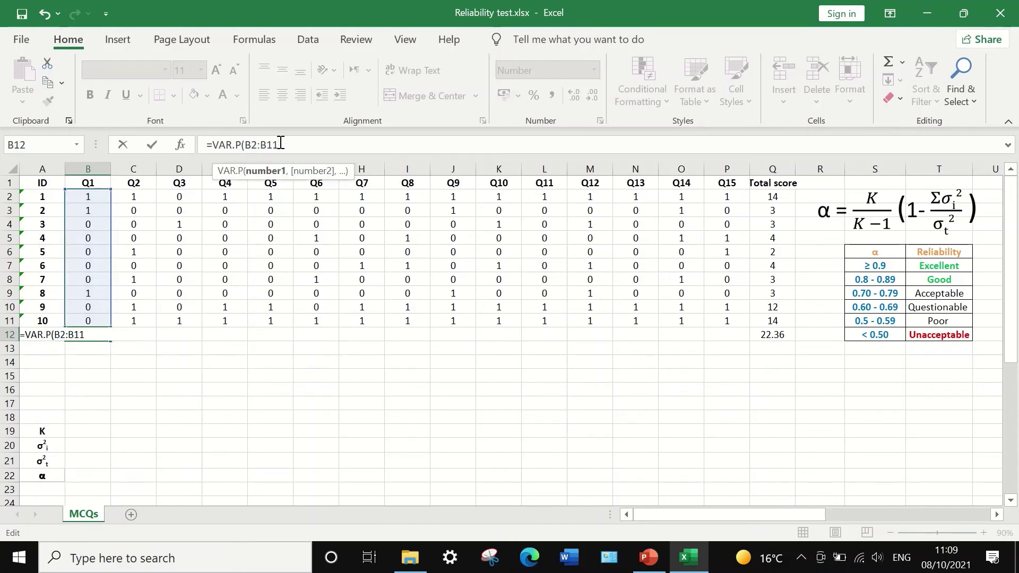
text())
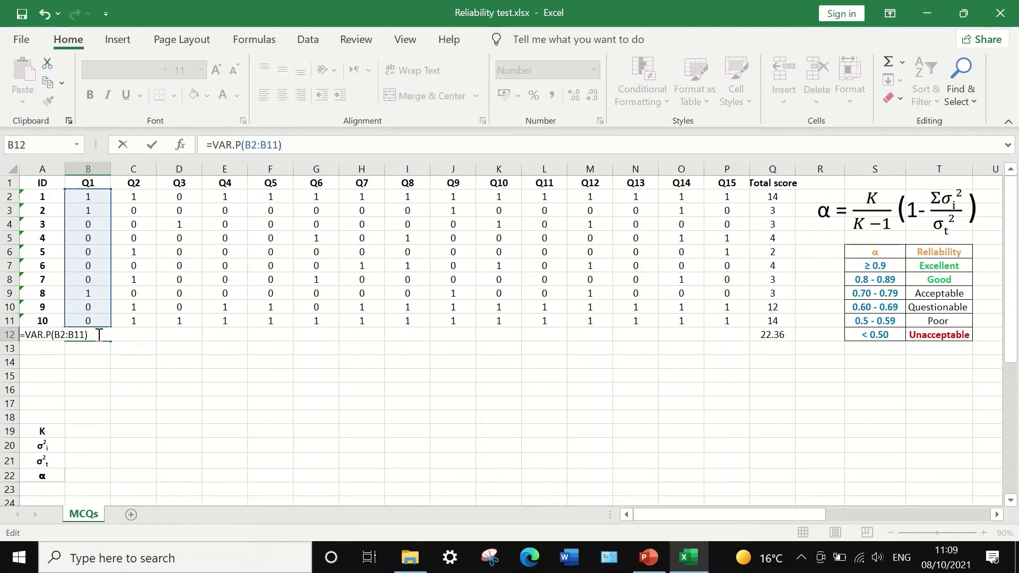
key(Return)
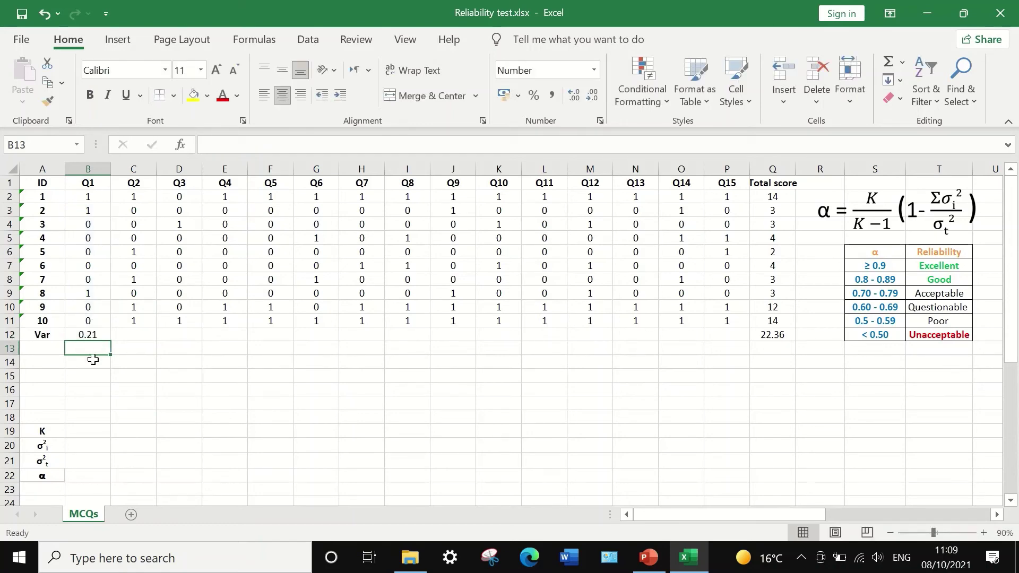
Copy B12's VAR.P formula across to P12 for questions Q1 through Q15
click(96, 332)
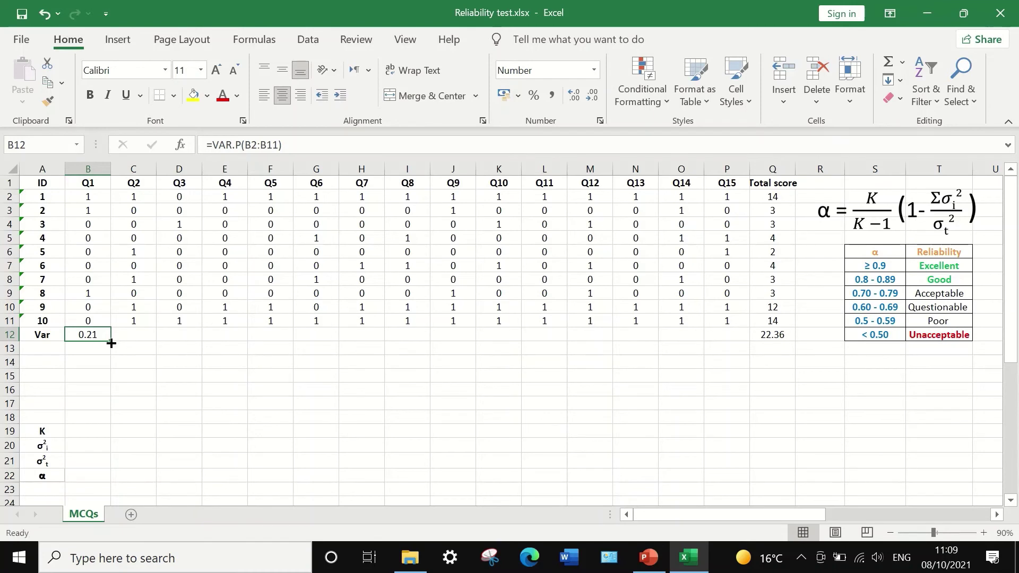
drag(110, 341, 731, 344)
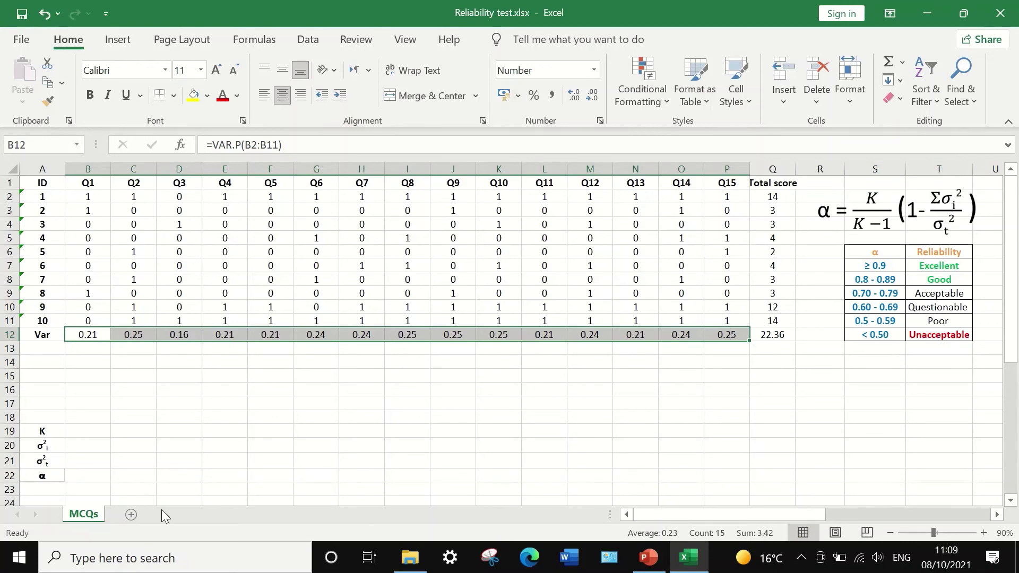
click(85, 447)
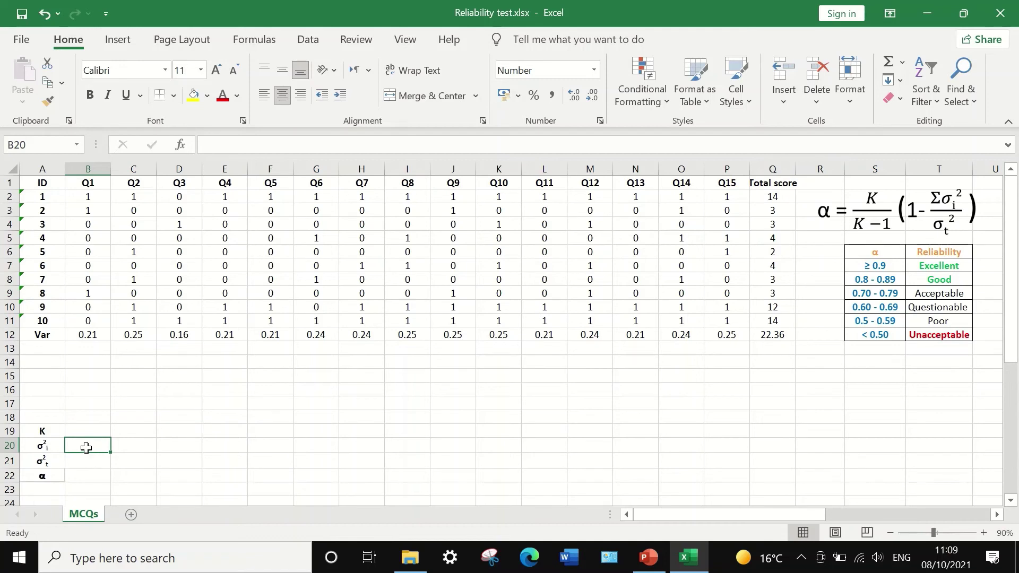
Sum the item variances B12:P12 into B20 with AutoSum, giving 3.42
click(902, 63)
click(902, 84)
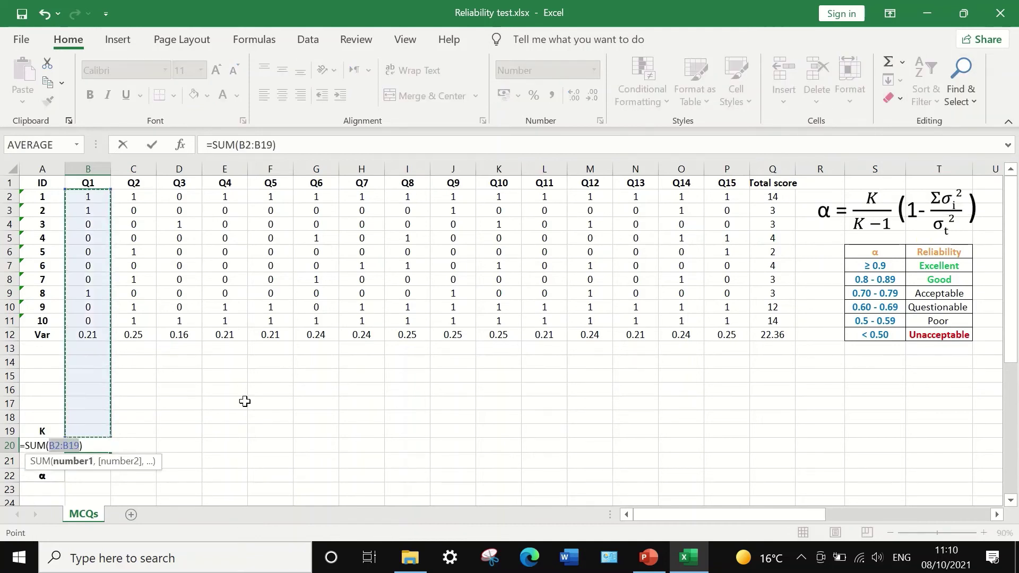
drag(85, 336, 727, 335)
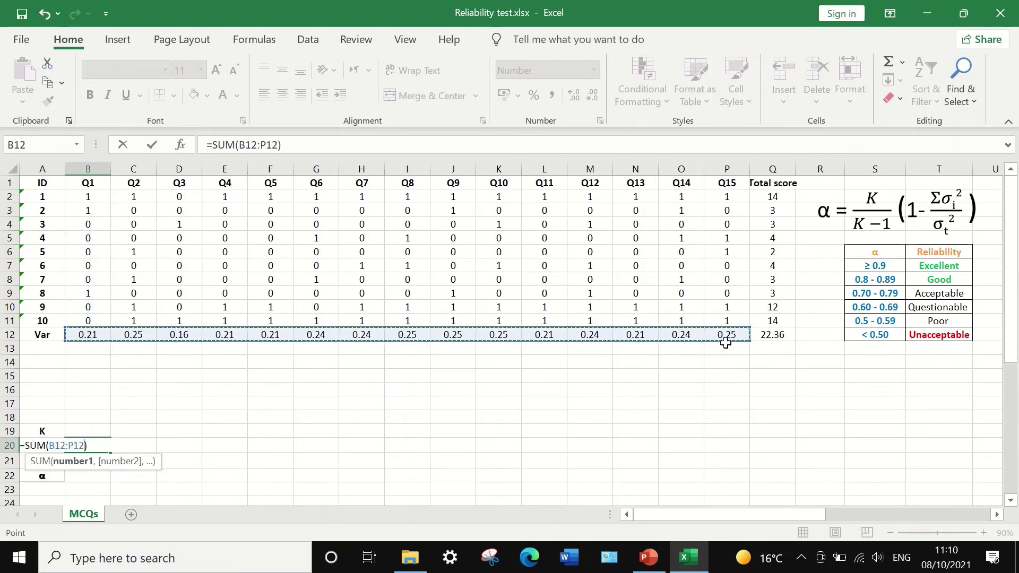
key(Return)
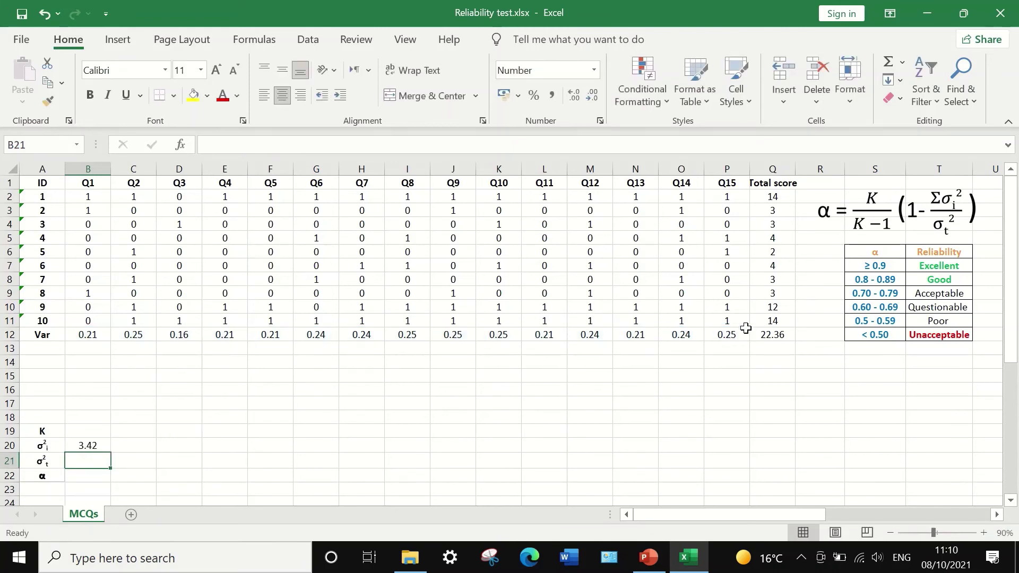
click(101, 449)
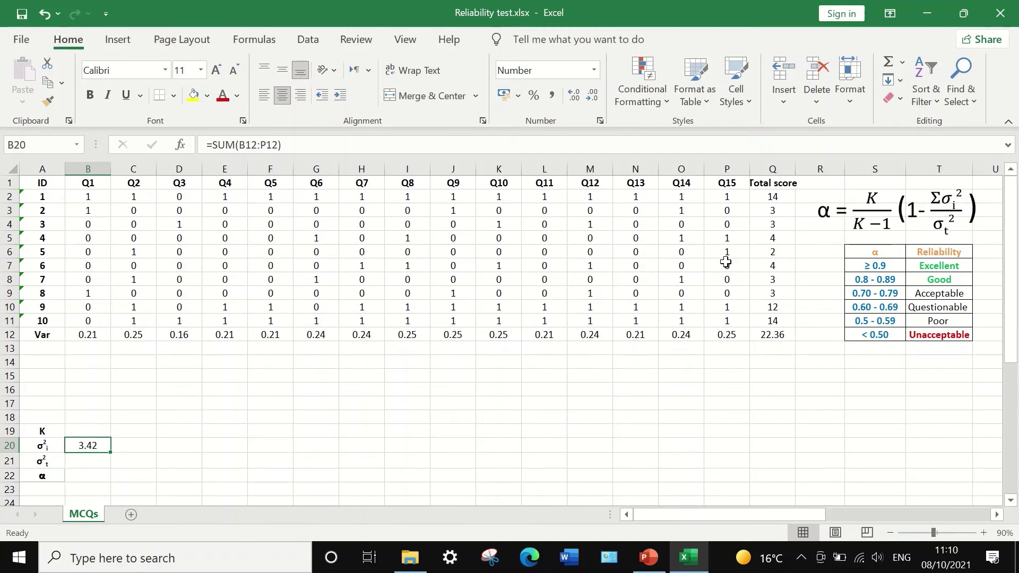
click(94, 432)
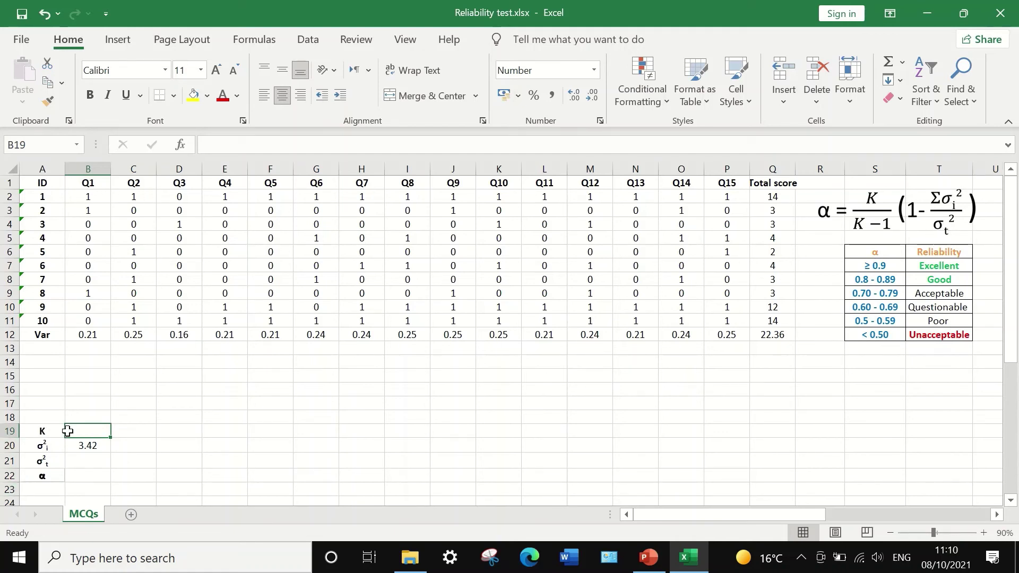
Enter 15 as the number of items K in B19
text(15)
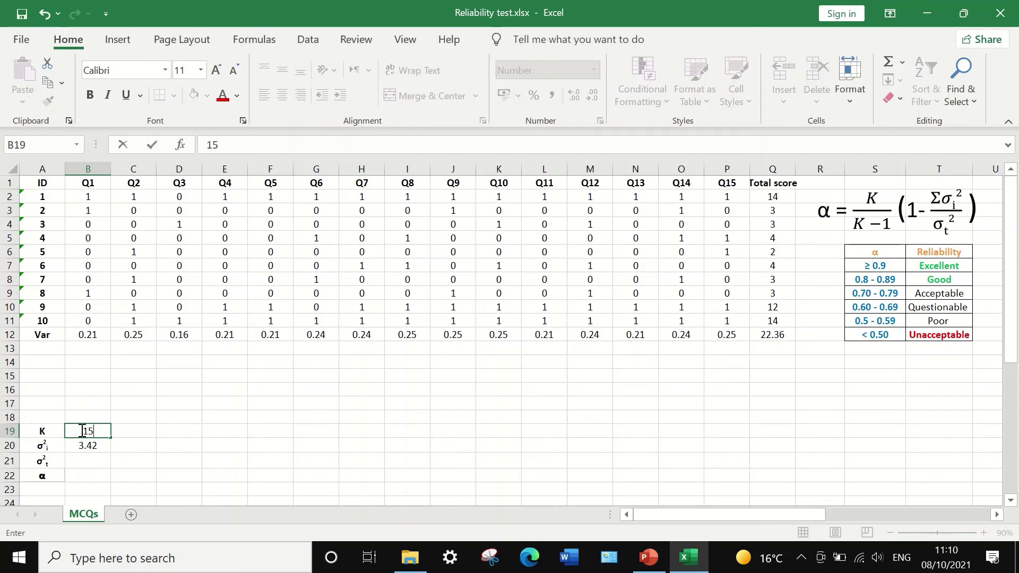
click(88, 457)
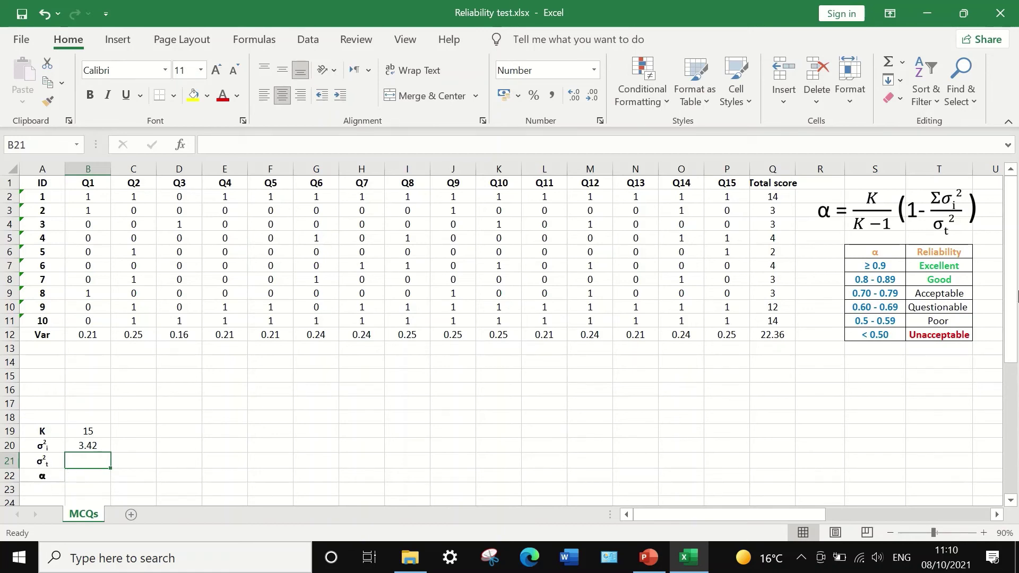
click(769, 337)
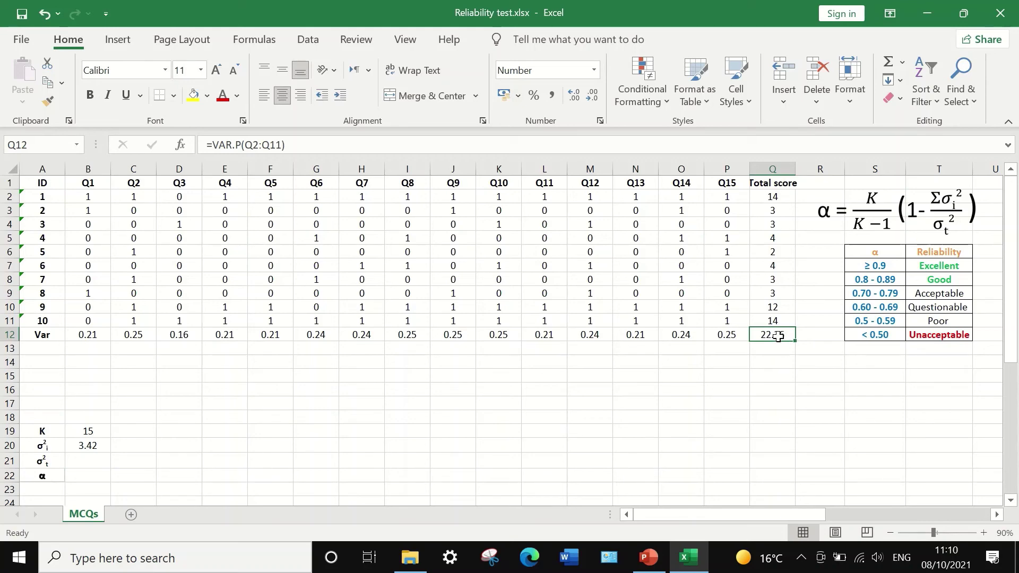
Copy Q12's variance 22.36 into B21 as a pasted value
right_click(778, 336)
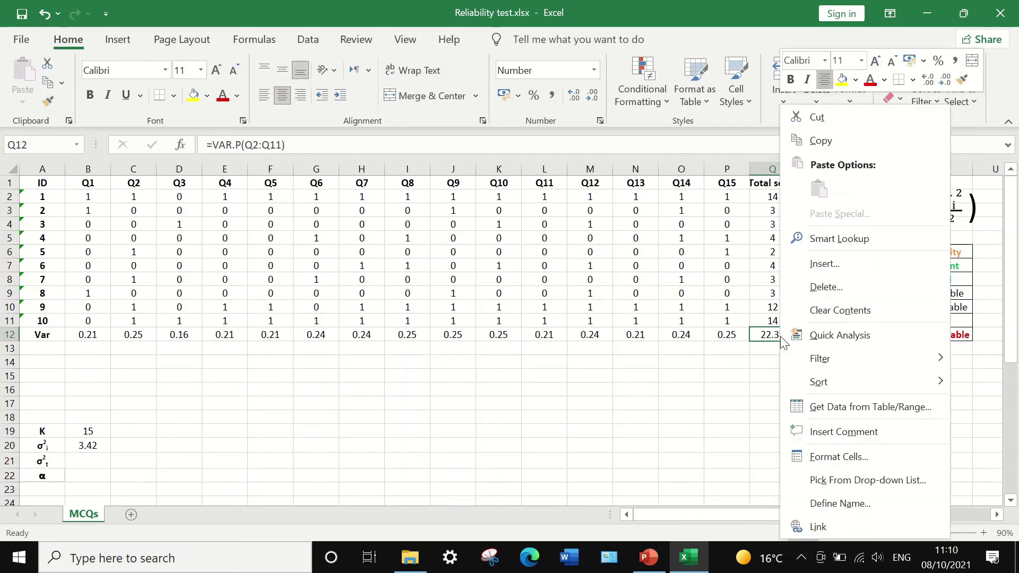
click(812, 140)
click(85, 461)
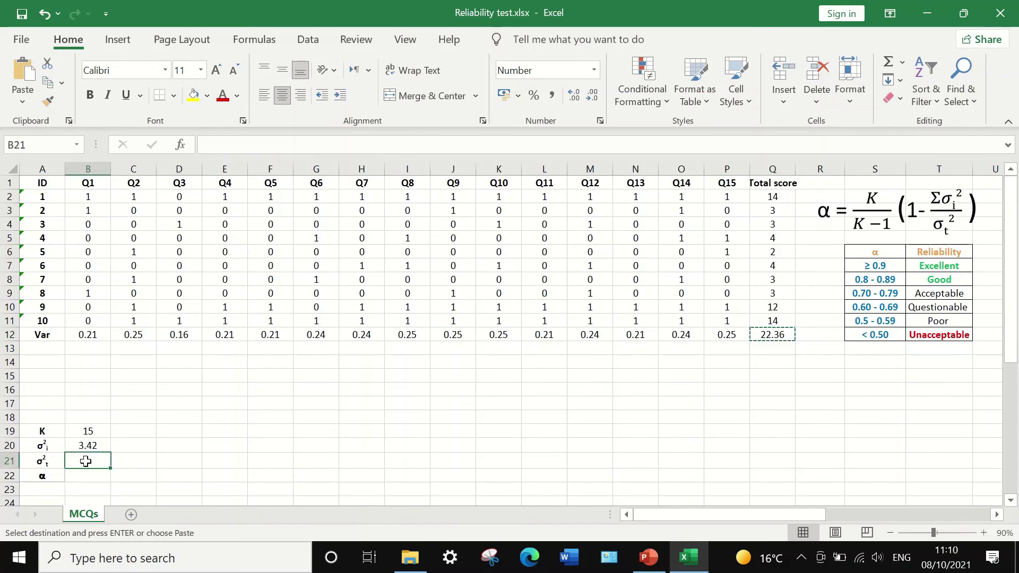
right_click(84, 462)
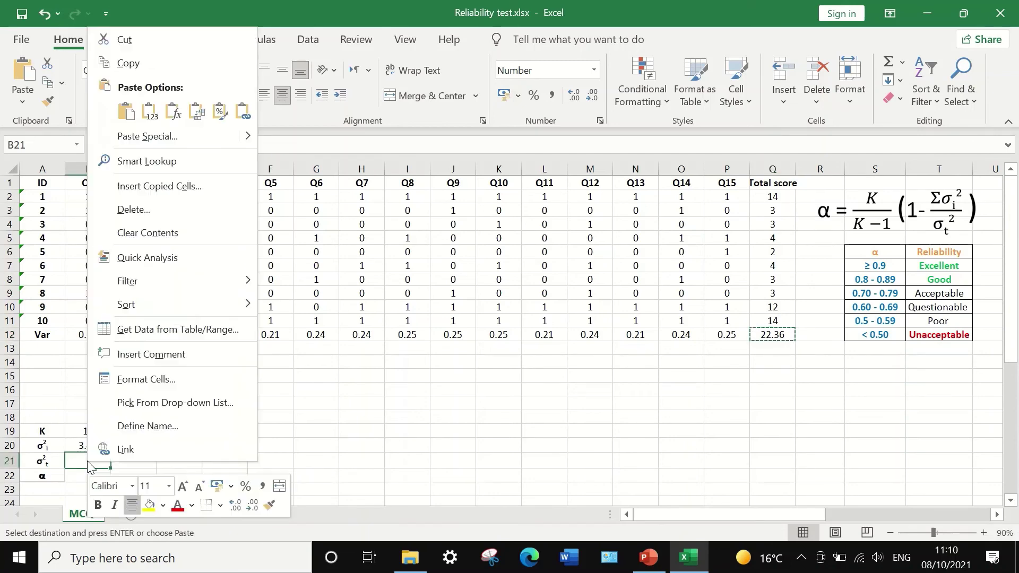
click(151, 116)
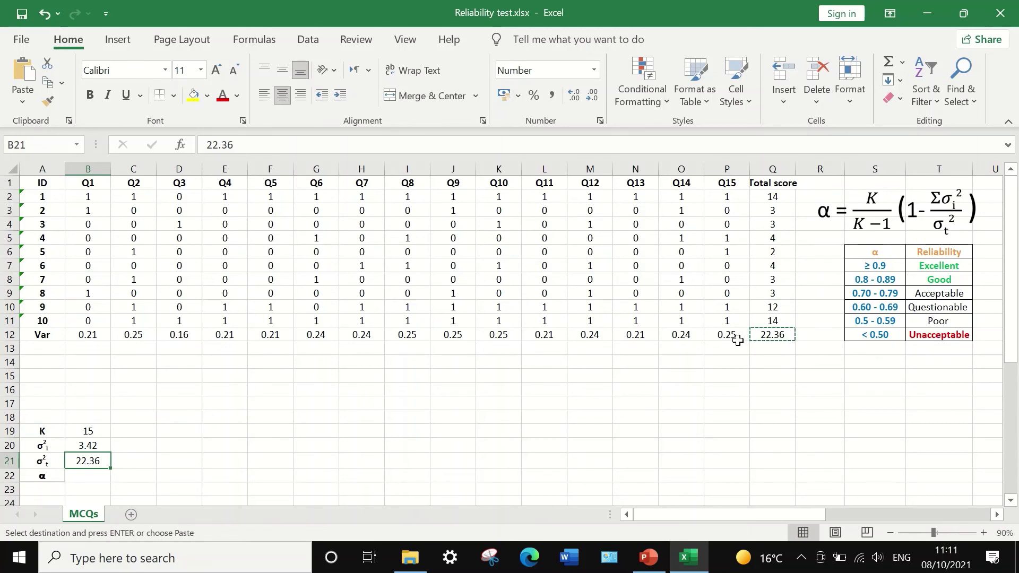
click(82, 476)
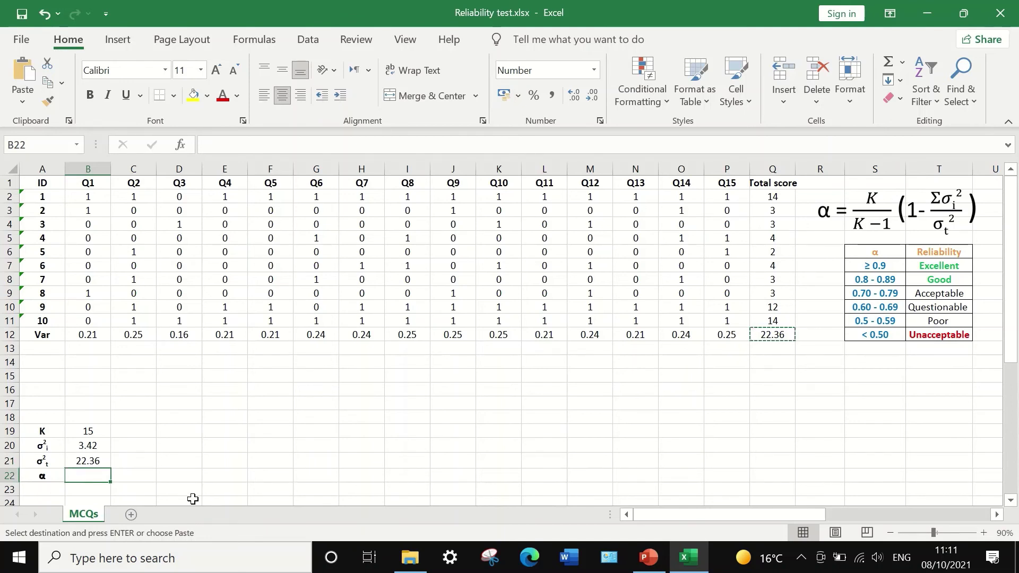
Enter =(15/14)*(1-B20/B21) in B22, giving Cronbach's alpha 0.908
text(=)
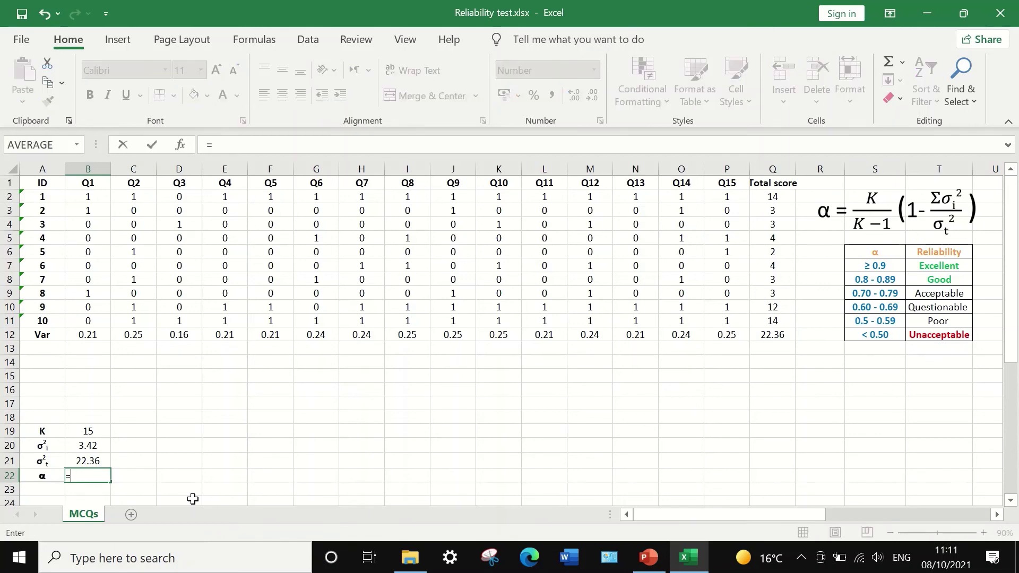
text(()*())
click(73, 475)
text(15)
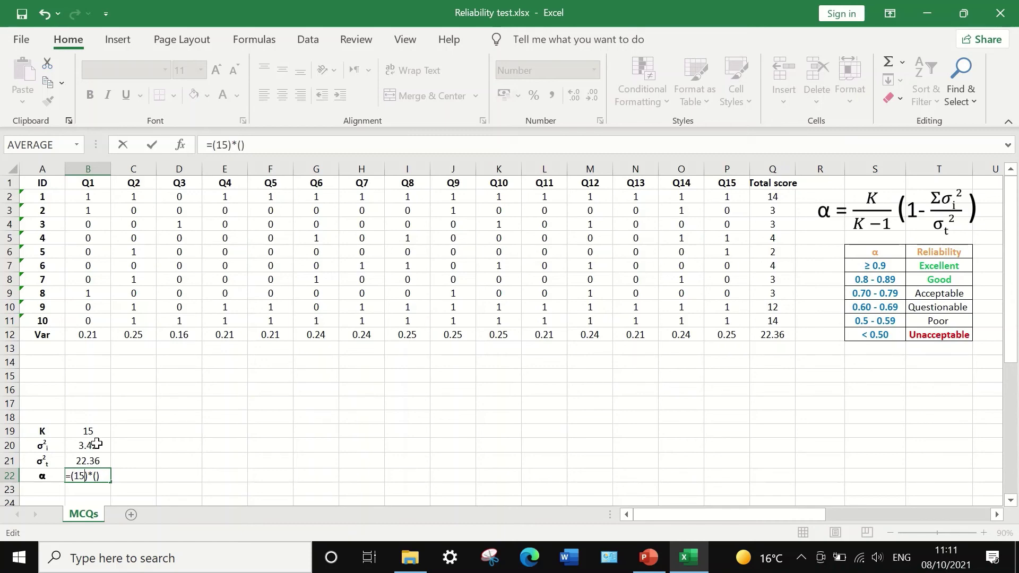
text(/14)
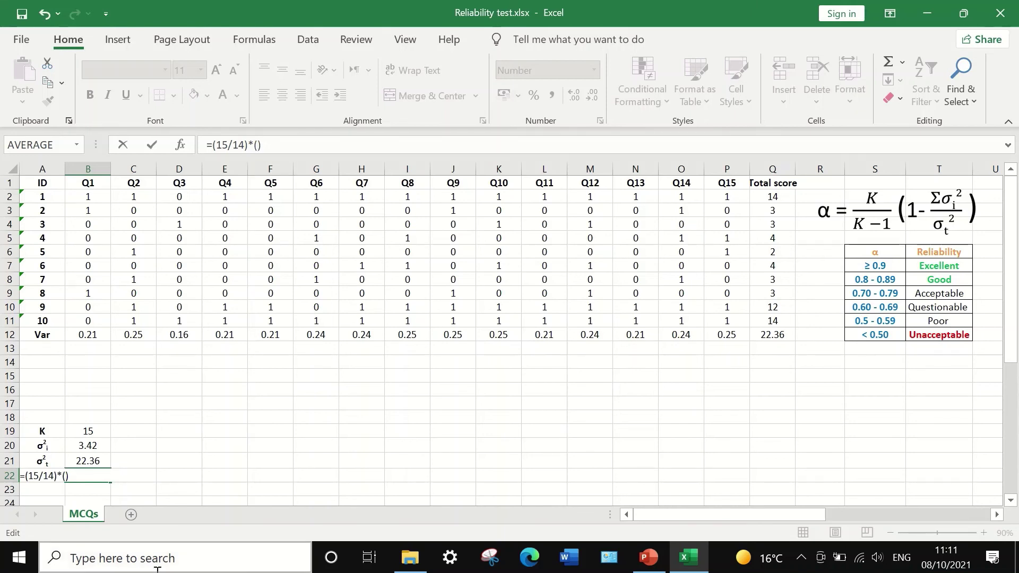
text(1-)
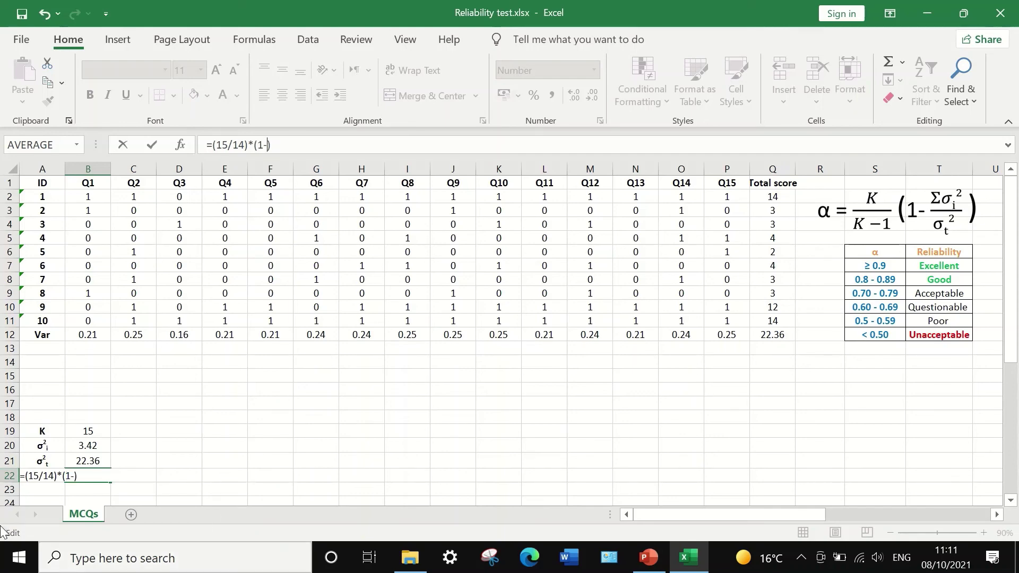
click(88, 446)
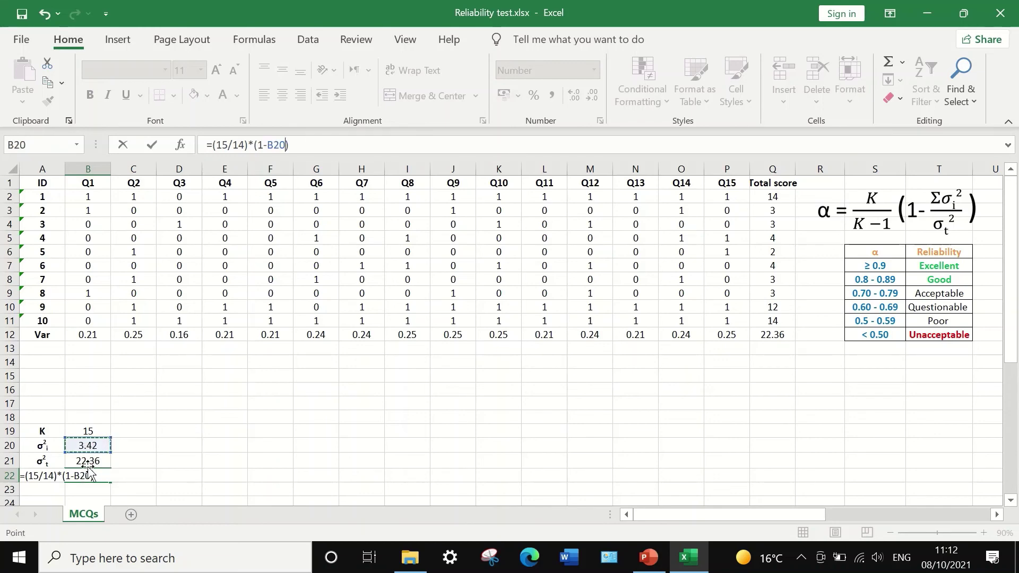
text(/)
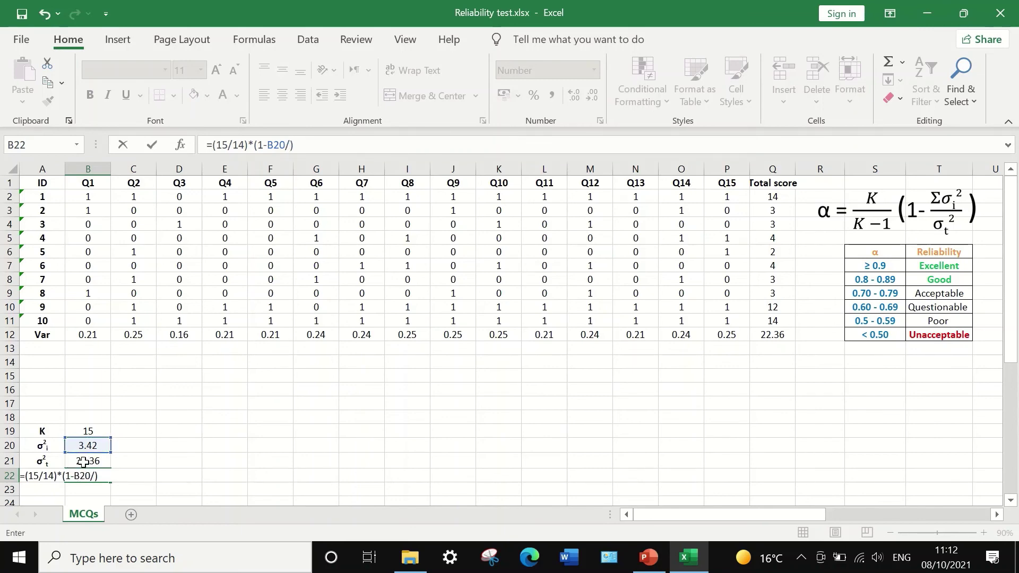
click(83, 464)
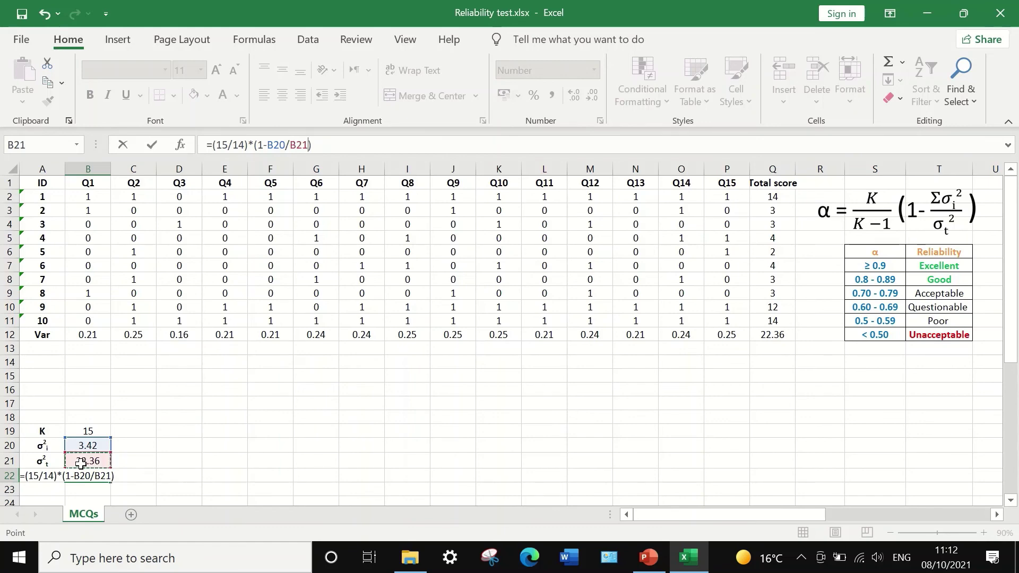
key(Return)
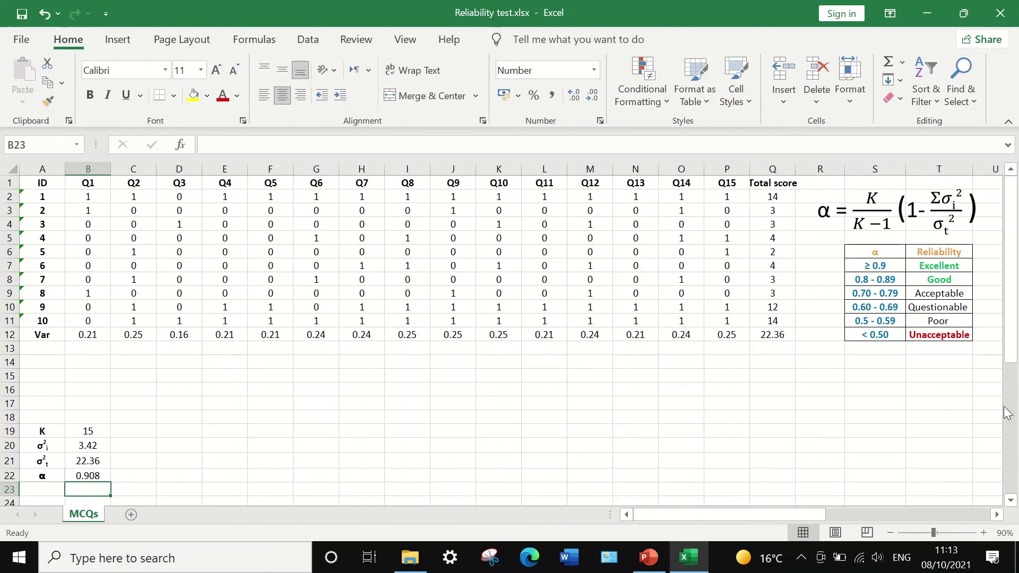
click(860, 311)
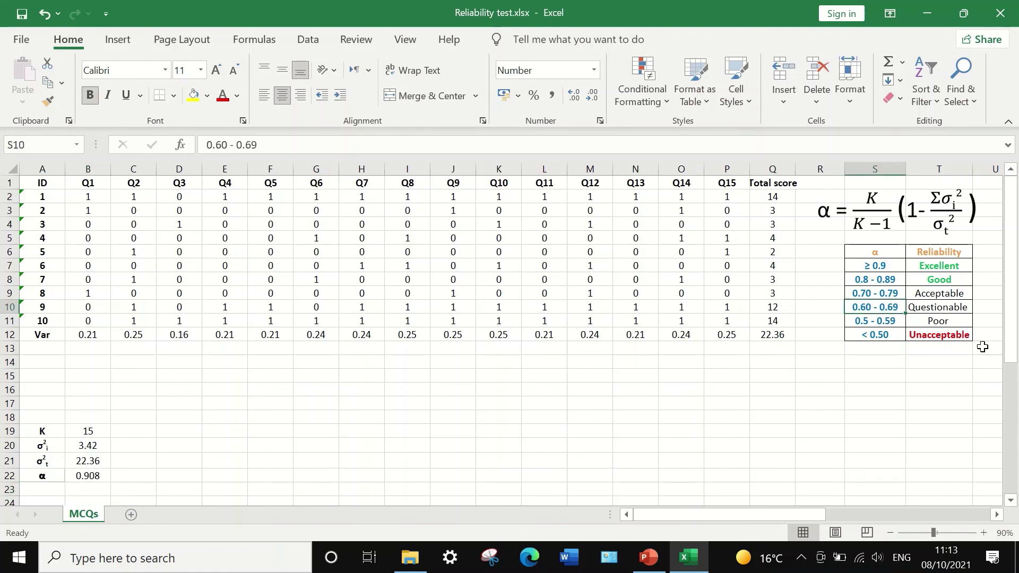